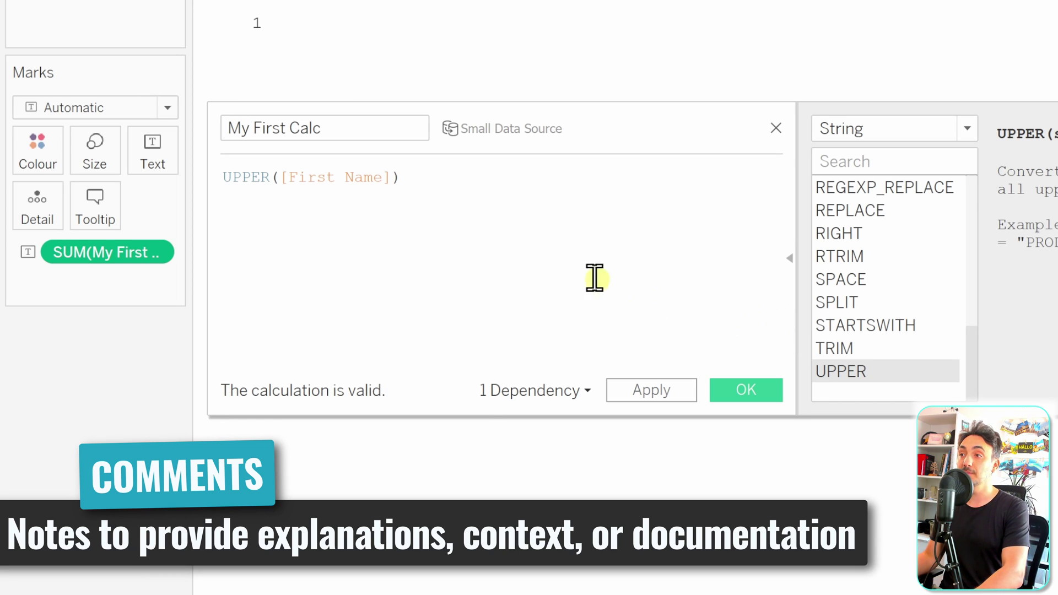
Add the comment line "// Calcuation to change First Name to Uppercase" above the UPPER expression in My First Calc.
click(222, 177)
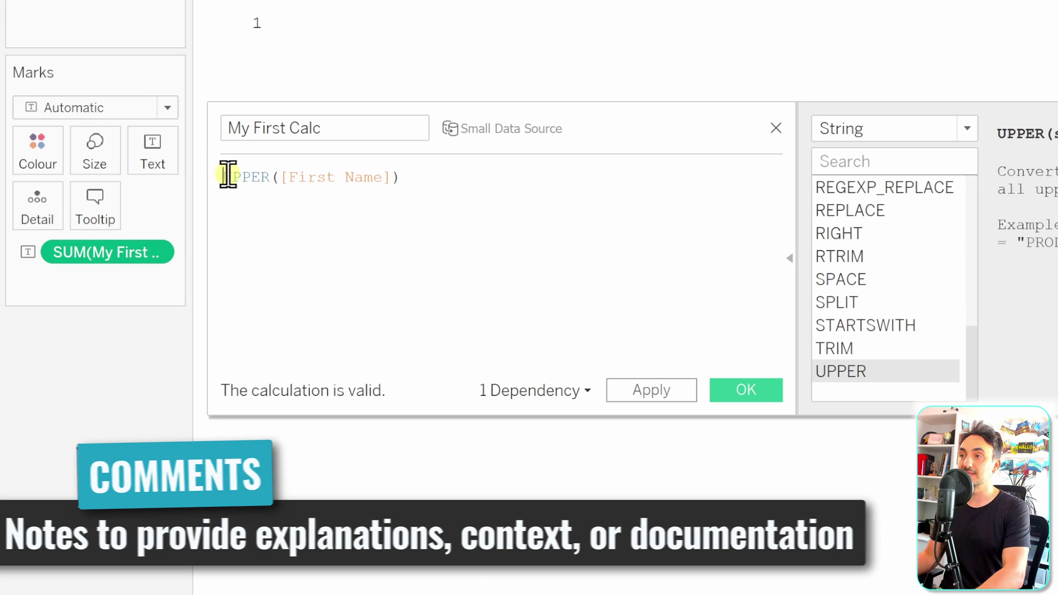
key(Return)
key(Up)
text(//)
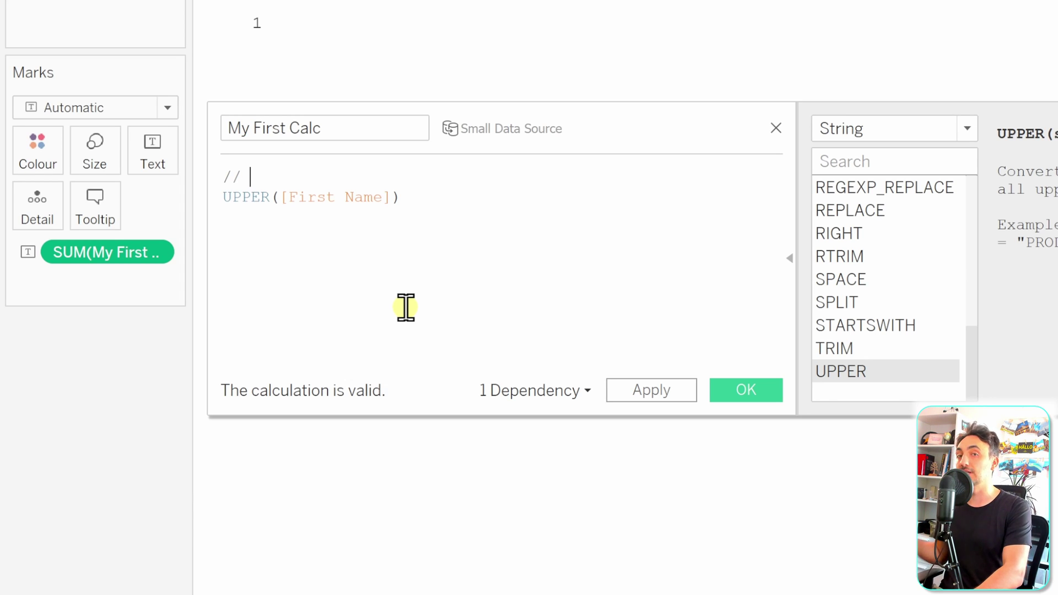
text(Calc)
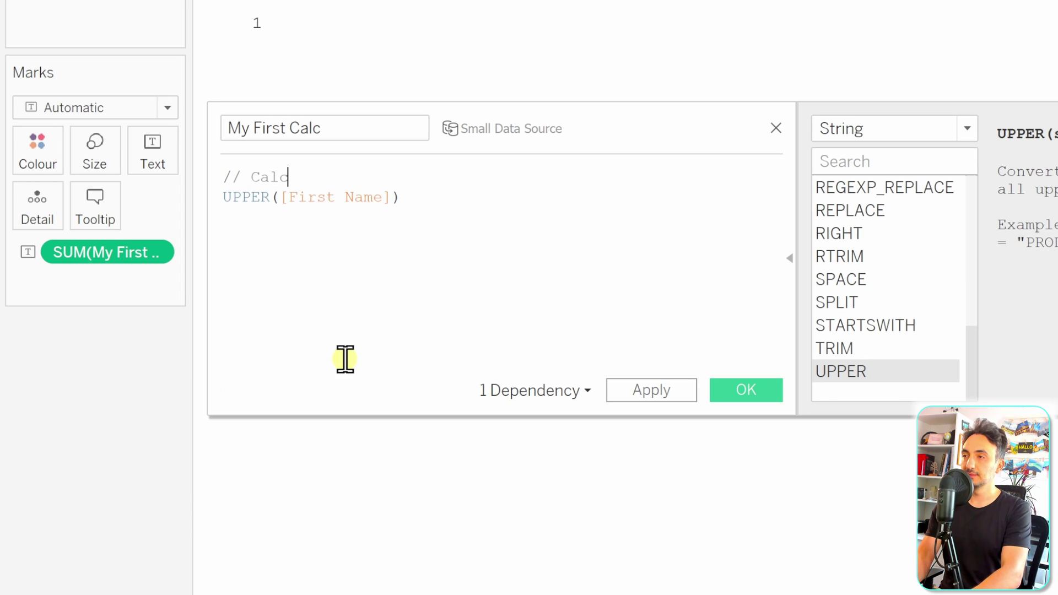
text(uation to cha)
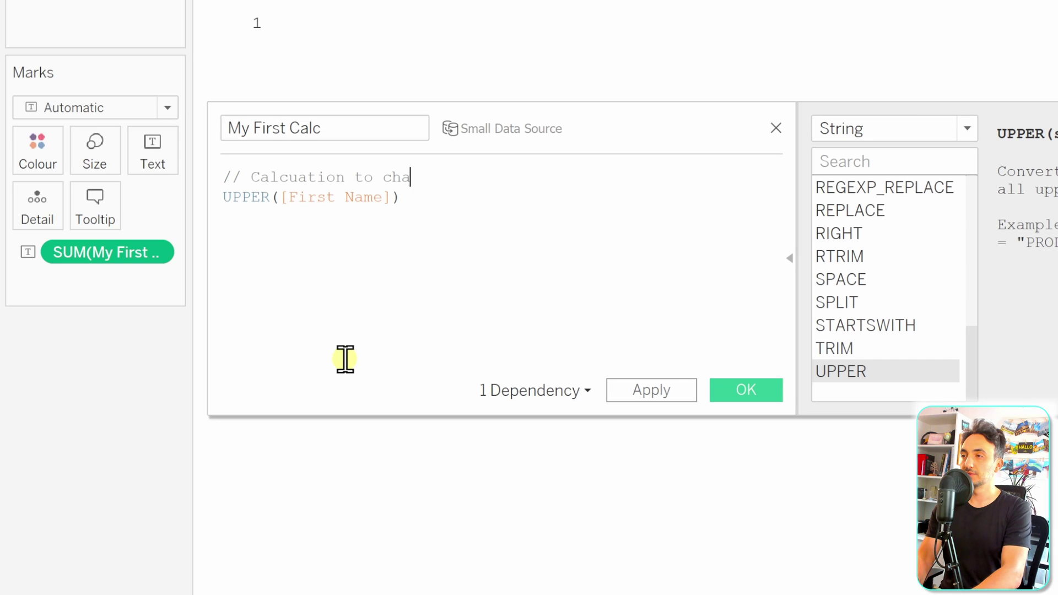
text(nge First Name t)
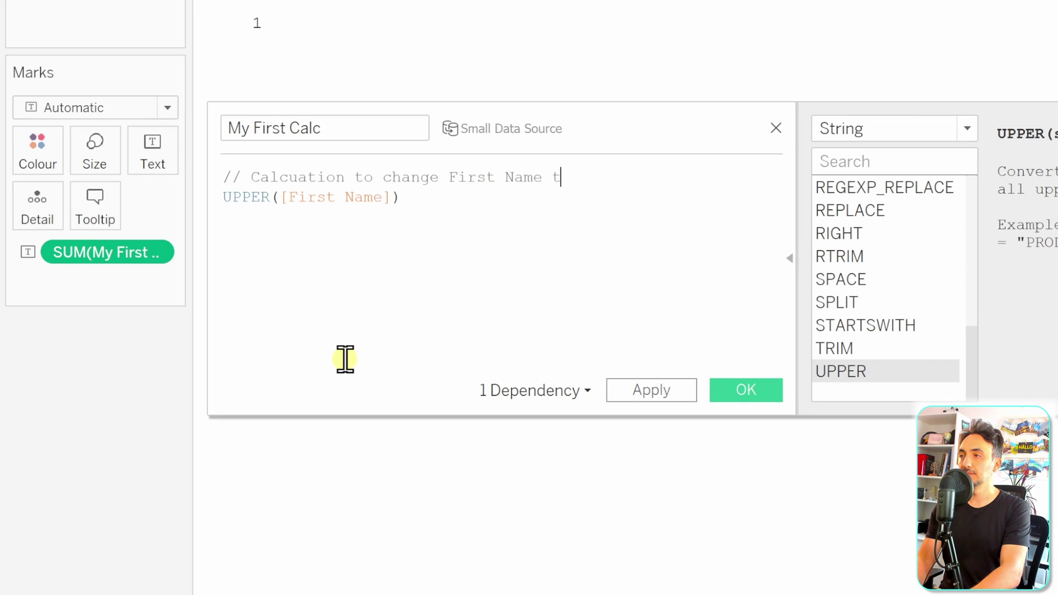
text(o Uppercase)
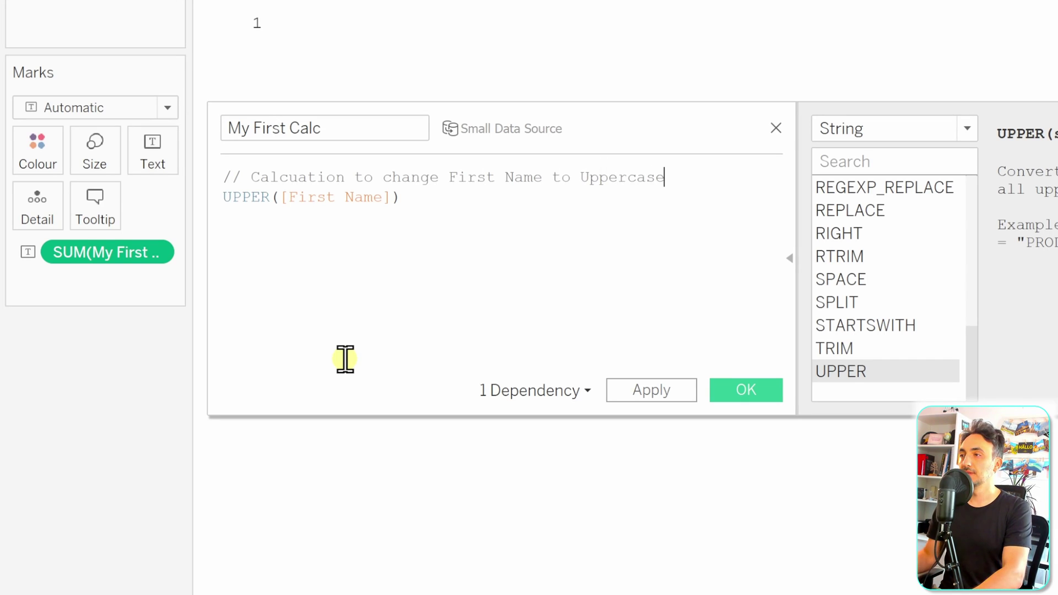
drag(666, 177, 254, 172)
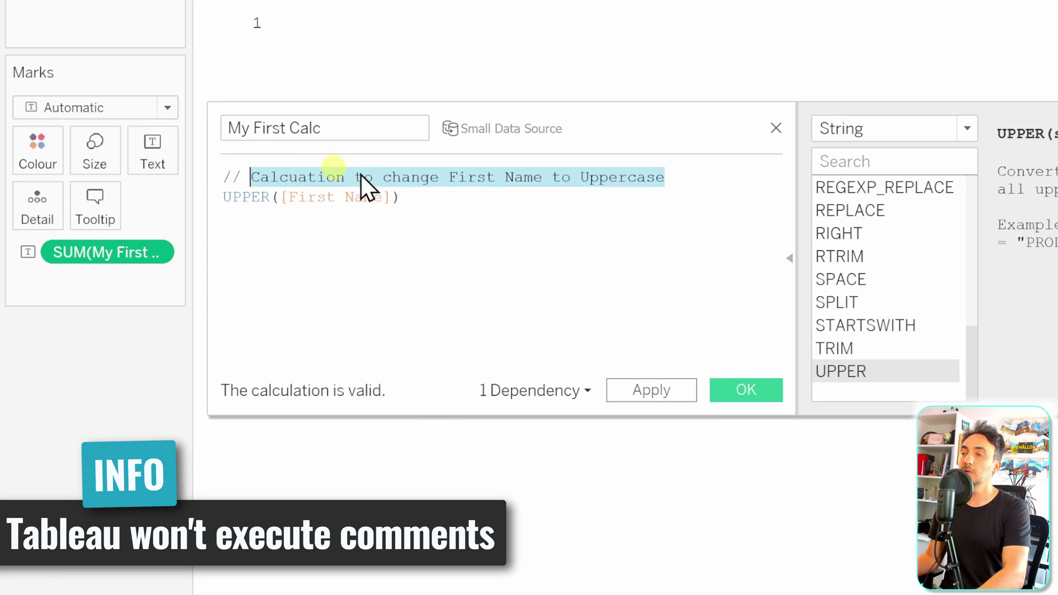
click(678, 178)
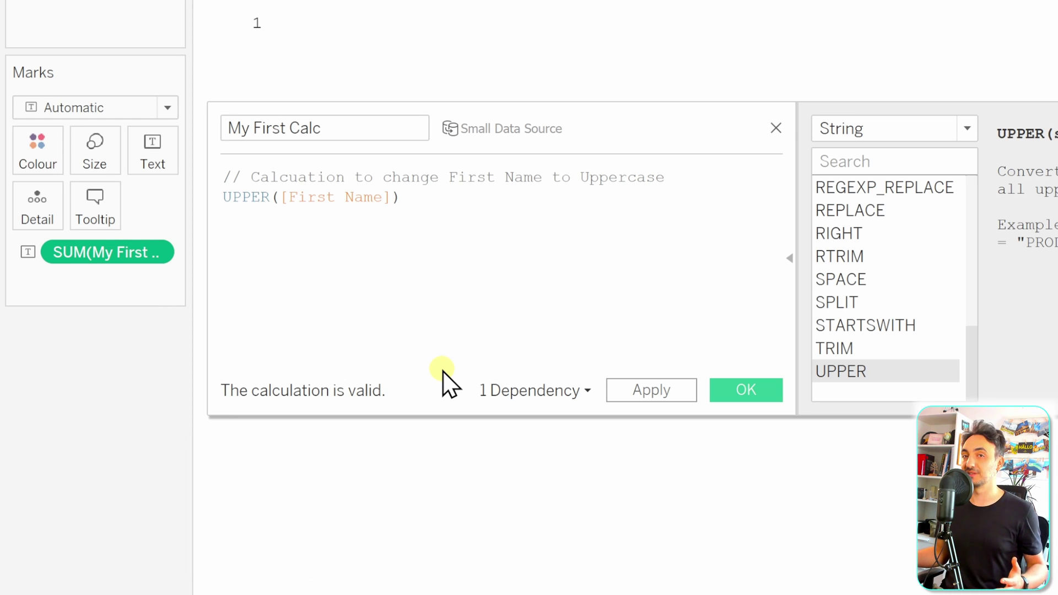
click(589, 280)
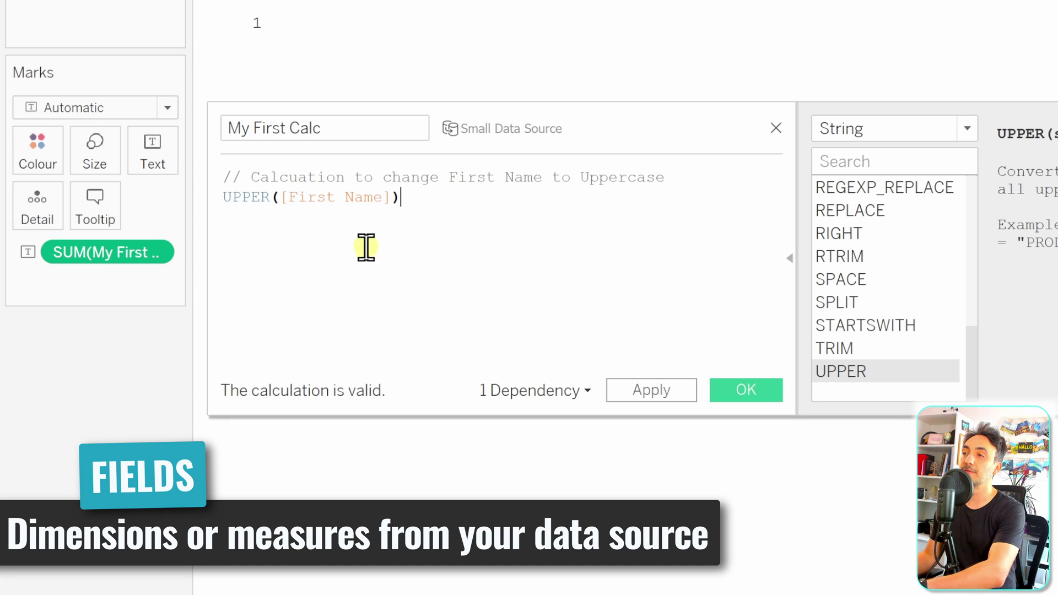
Replace the UPPER expression with the First Name field from Small Data Source, followed by the Last Name field.
drag(402, 199, 220, 197)
key(BackSpace)
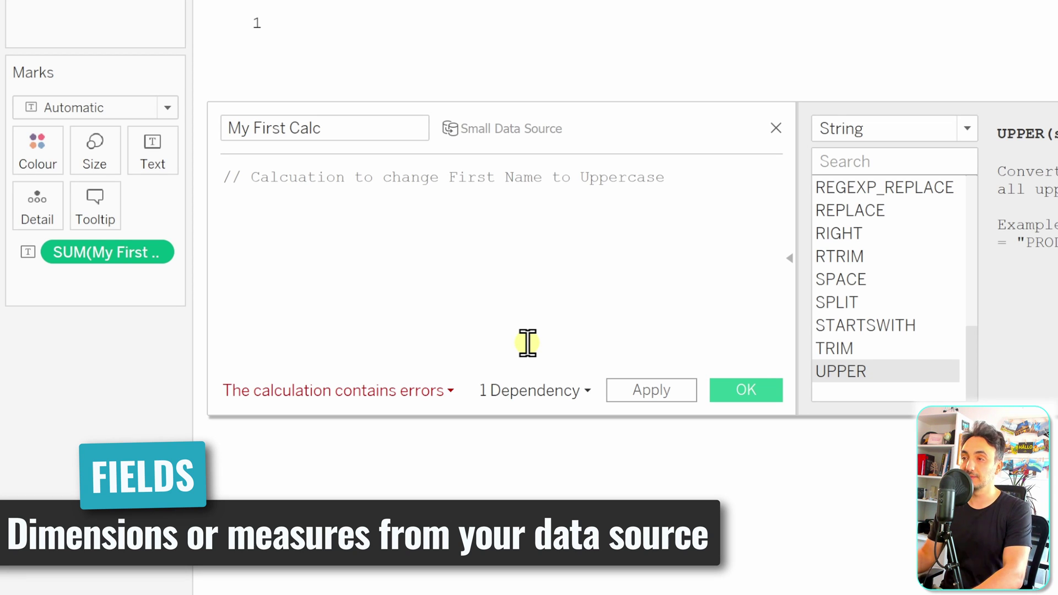
text(Fir)
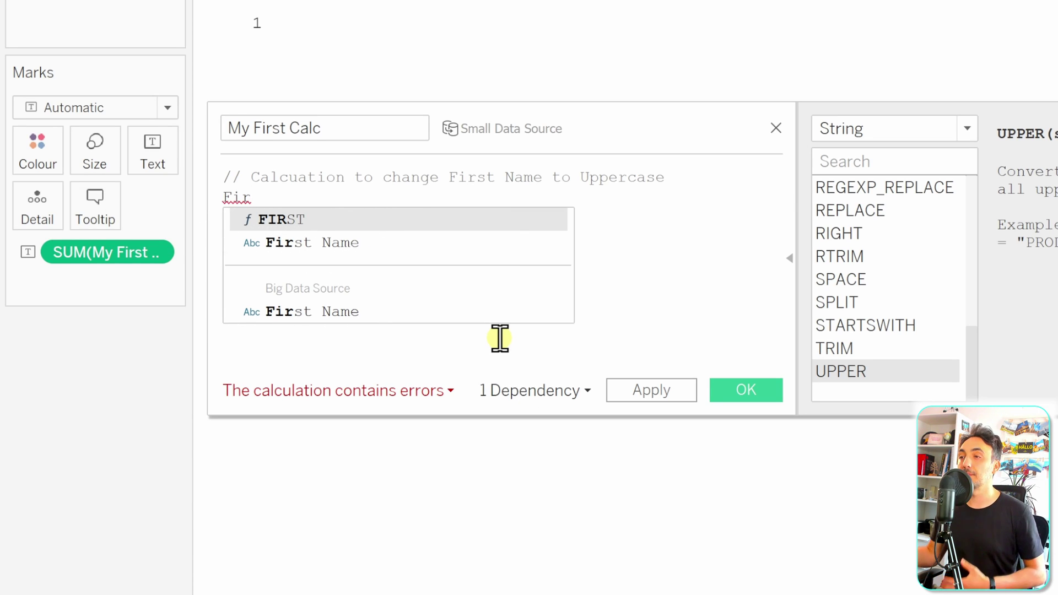
click(317, 245)
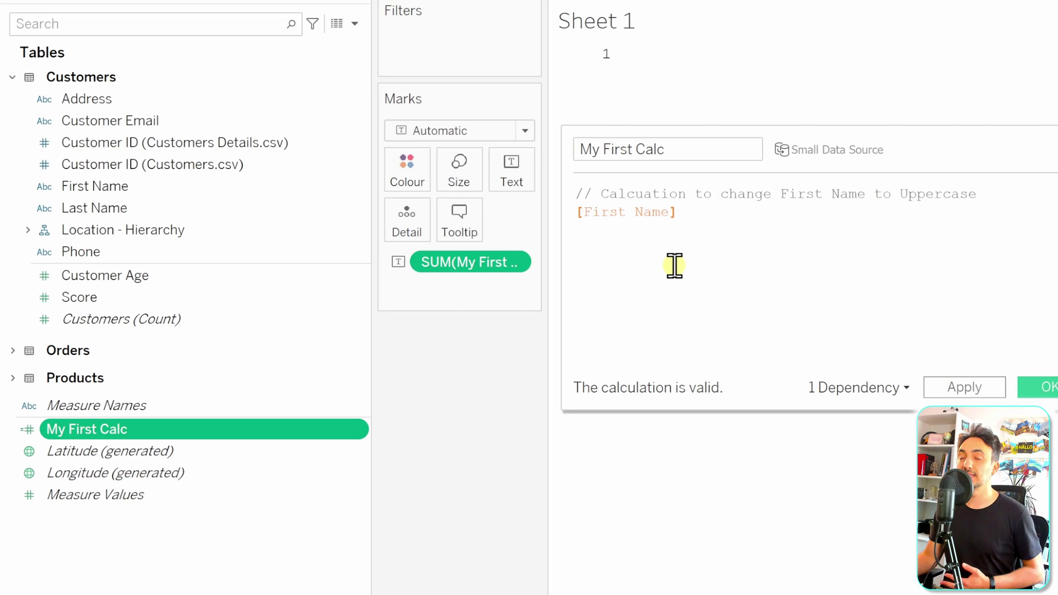
click(104, 215)
drag(106, 216, 717, 237)
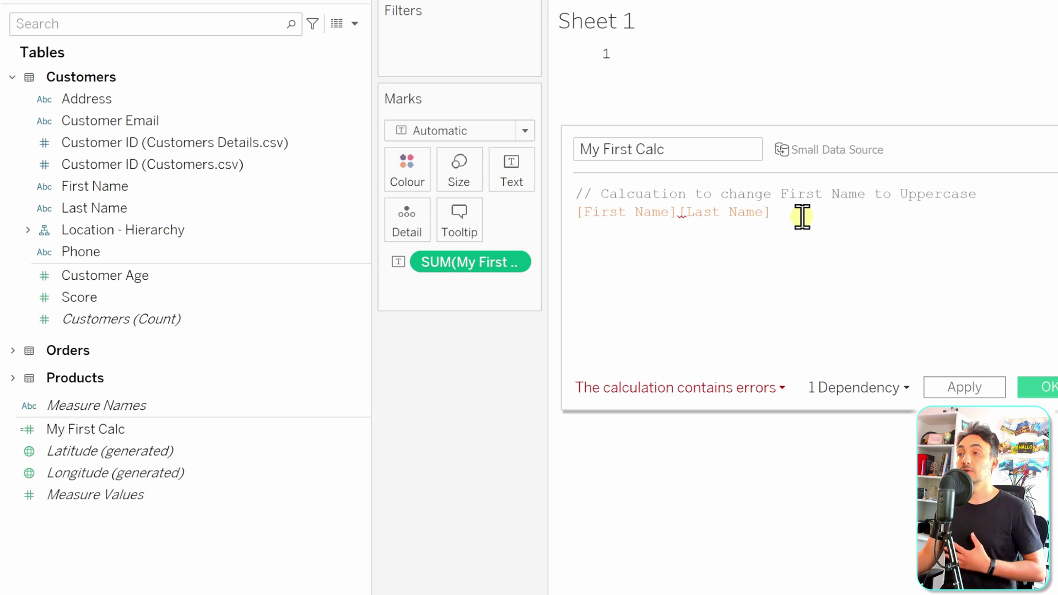
Replace the name fields in the formula with the Sales field from the Orders table, keeping the comment.
drag(803, 216, 562, 215)
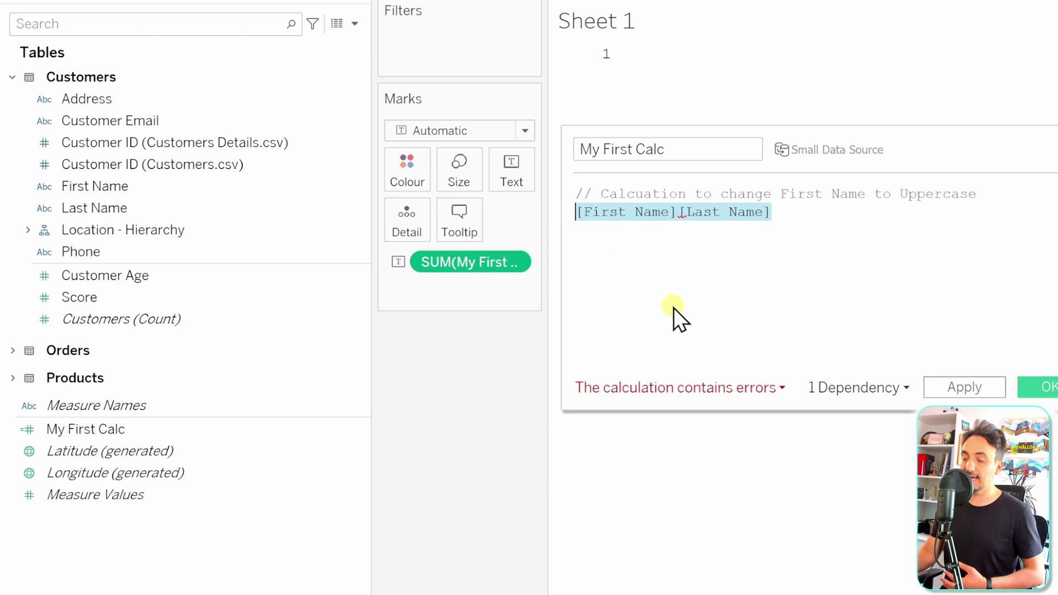
key(BackSpace)
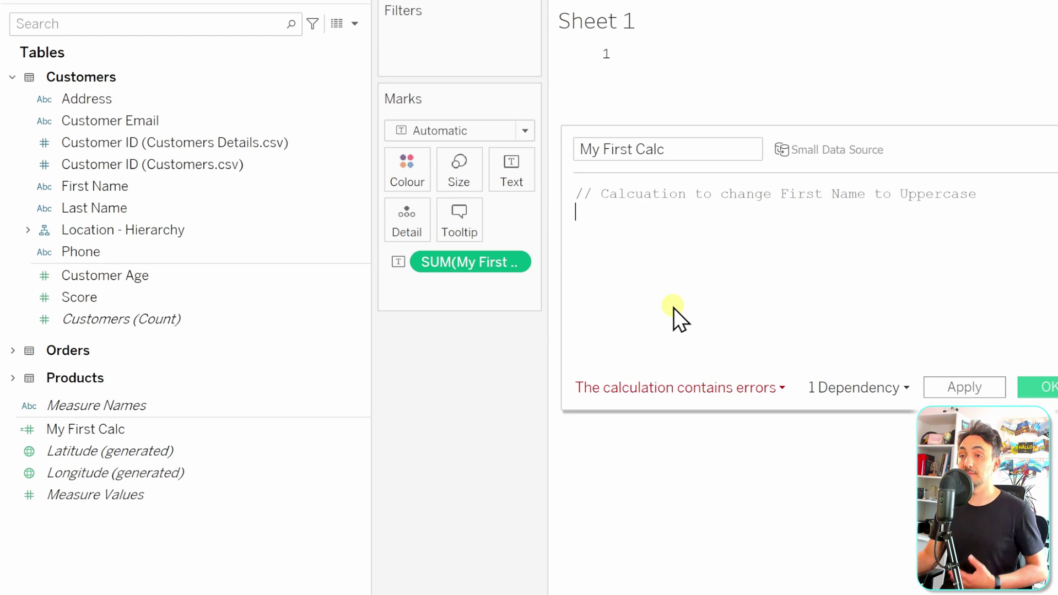
click(88, 320)
click(12, 351)
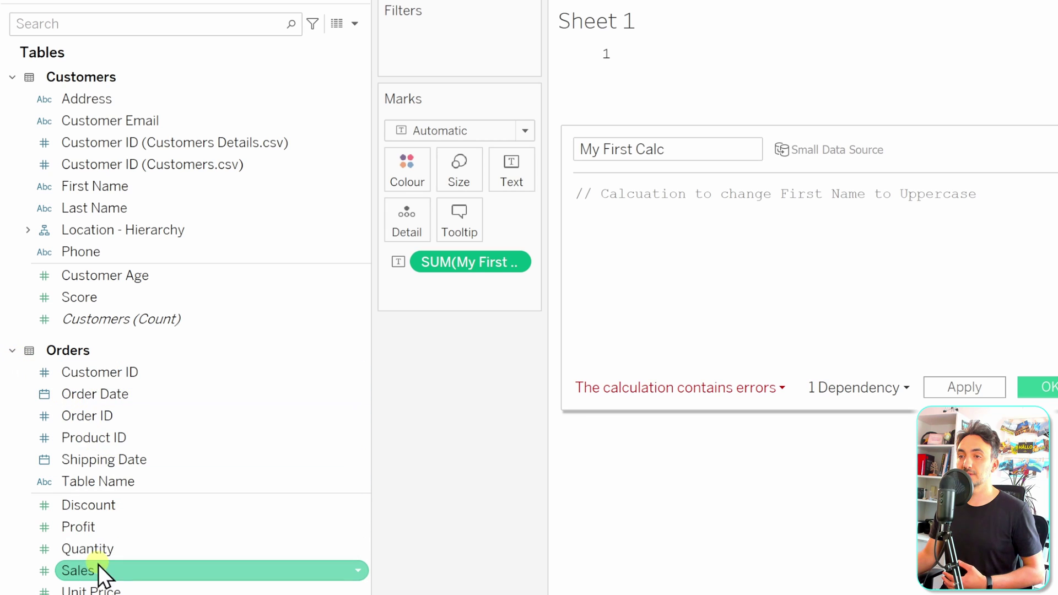
drag(92, 576, 579, 231)
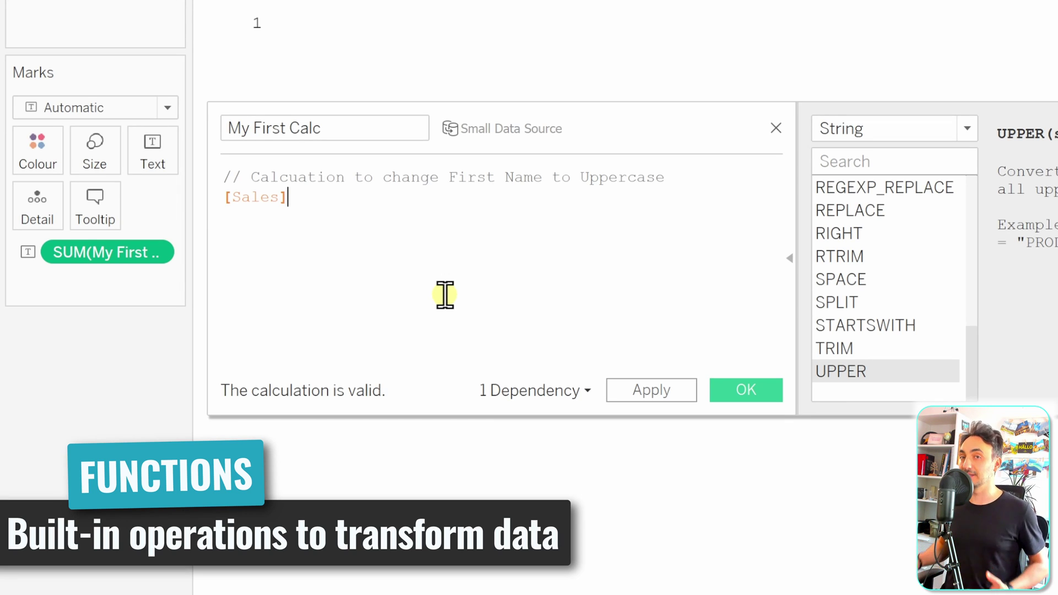
Wrap the Sales field in the SUM function and save the calculation.
click(498, 286)
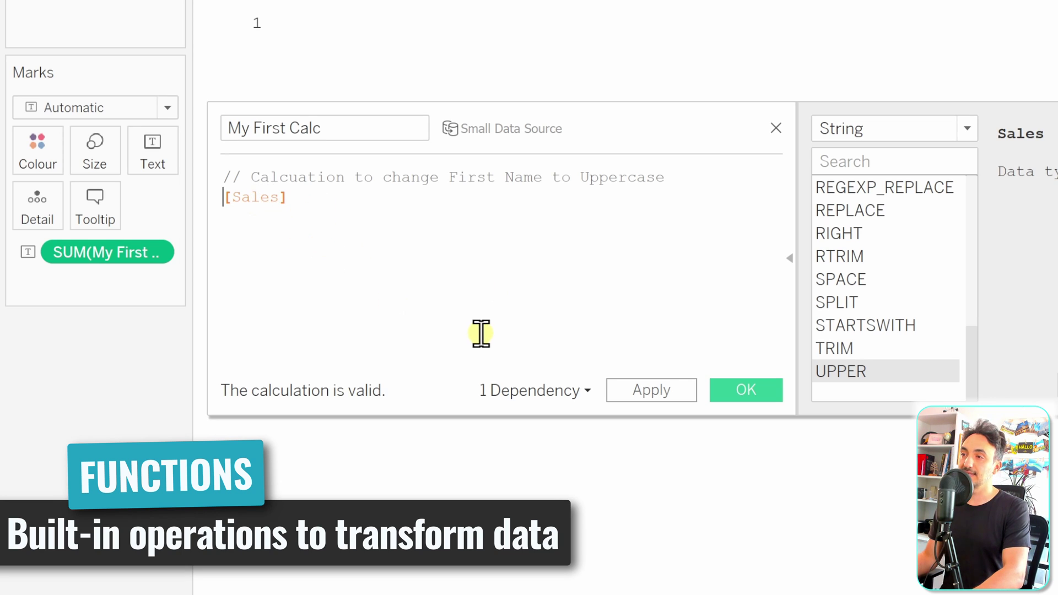
text(SU)
text(M()
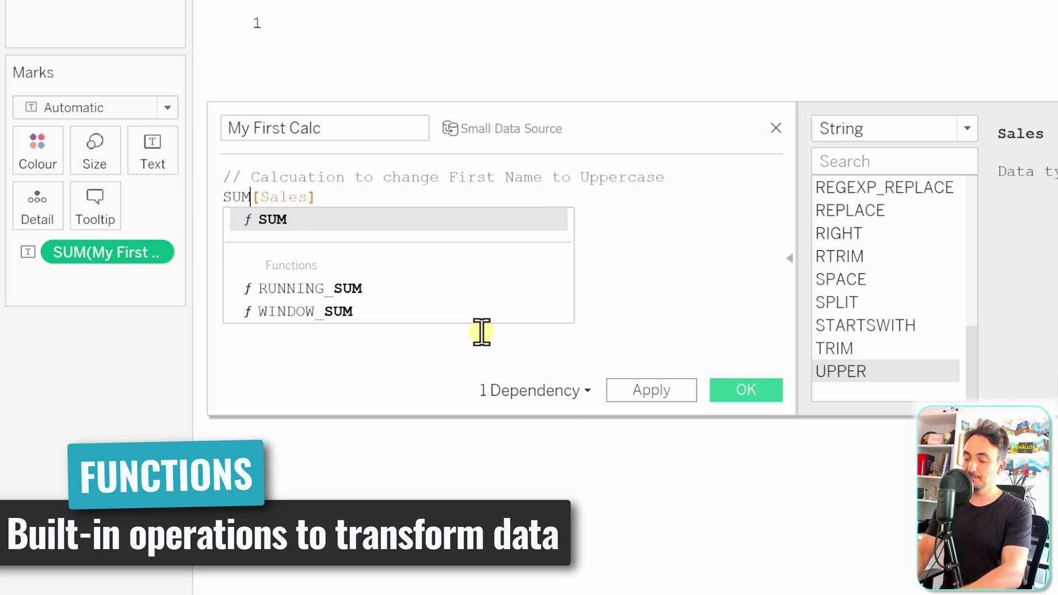
key(Right)
key(Right)
key(Right)
key(Right)
key(Right)
key(Right)
key(Right)
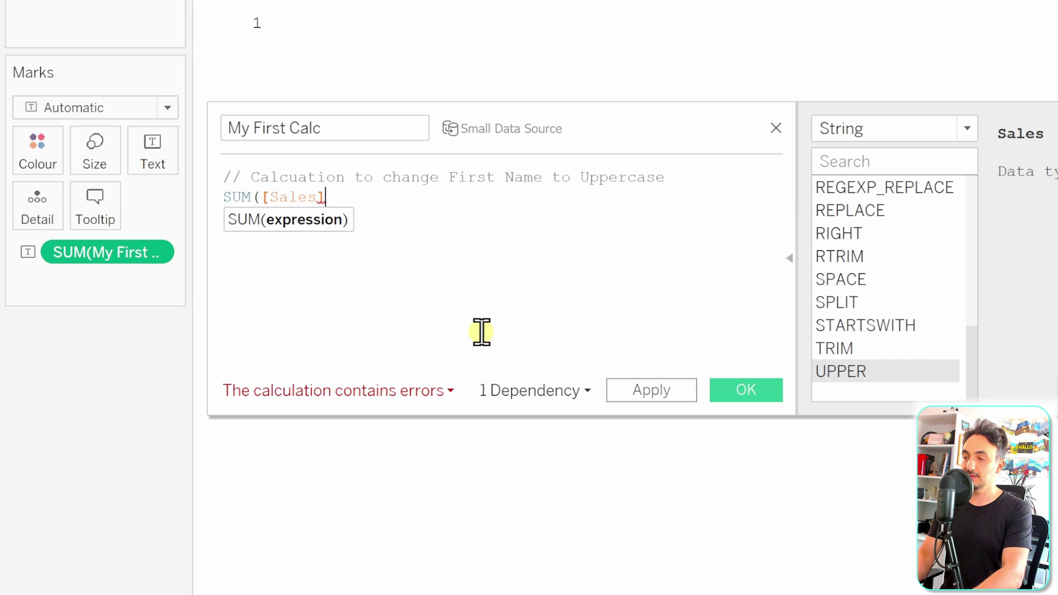
text())
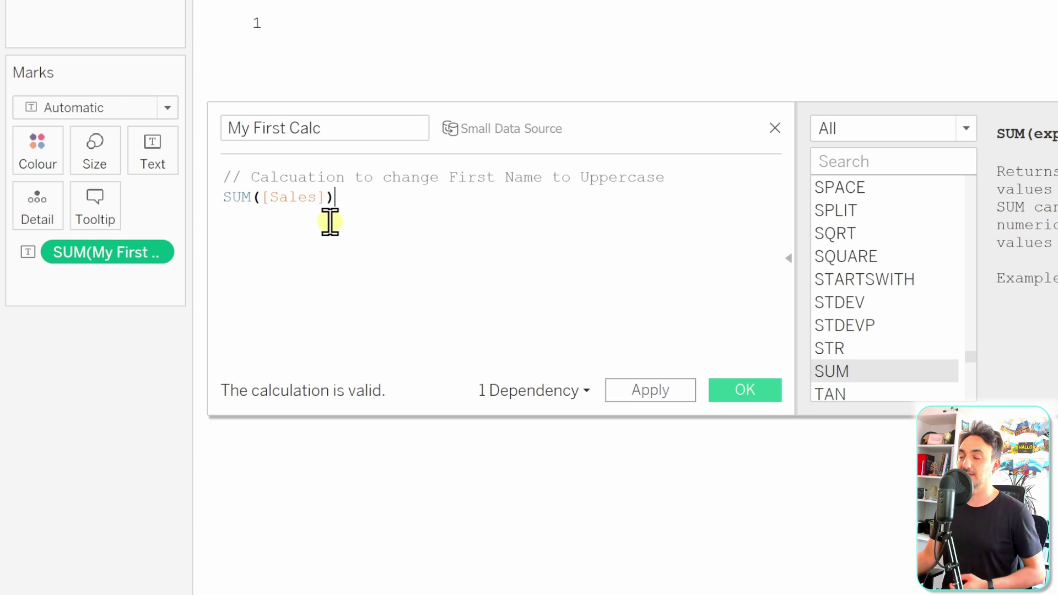
click(725, 394)
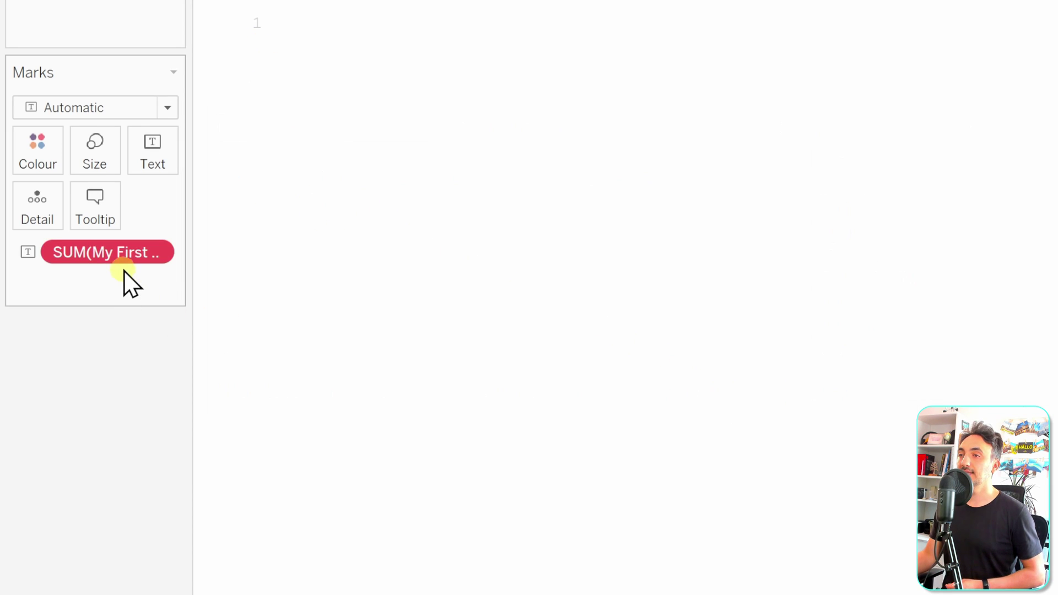
Remove the invalid My First Calc pill from the Marks card and place the calculation on Text again.
drag(105, 273, 119, 386)
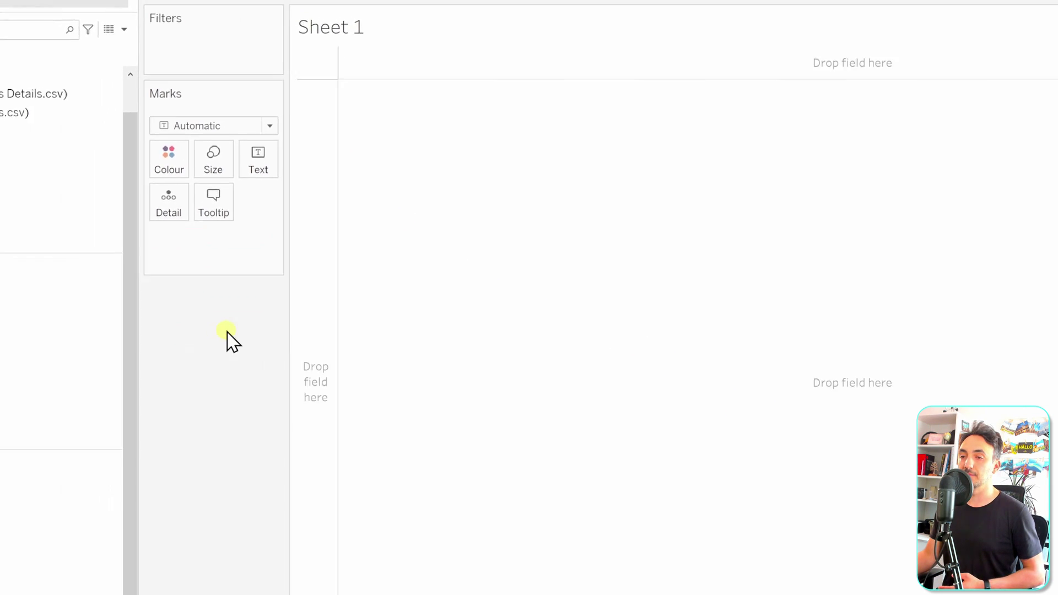
drag(61, 528, 309, 263)
drag(334, 176, 335, 175)
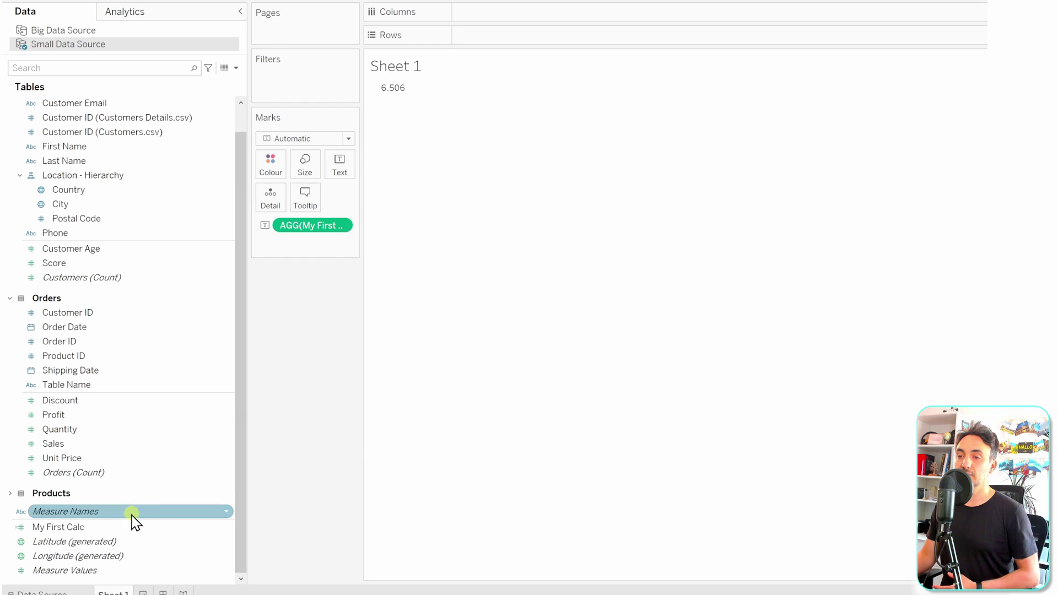
Reopen My First Calc for editing and append + 10 to the SUM([Sales]) expression.
right_click(113, 528)
click(168, 304)
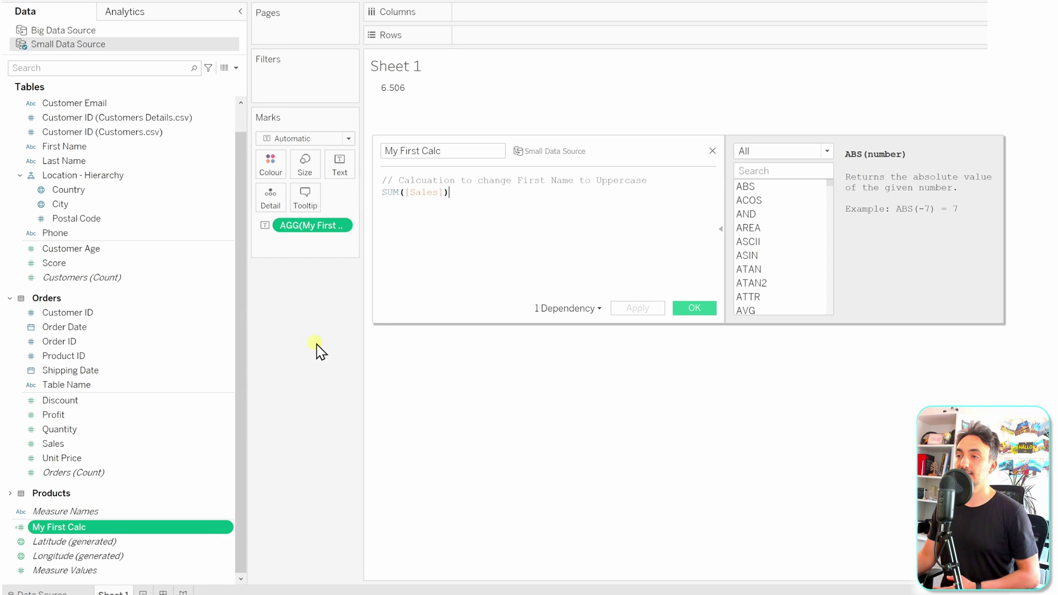
text(+ 10)
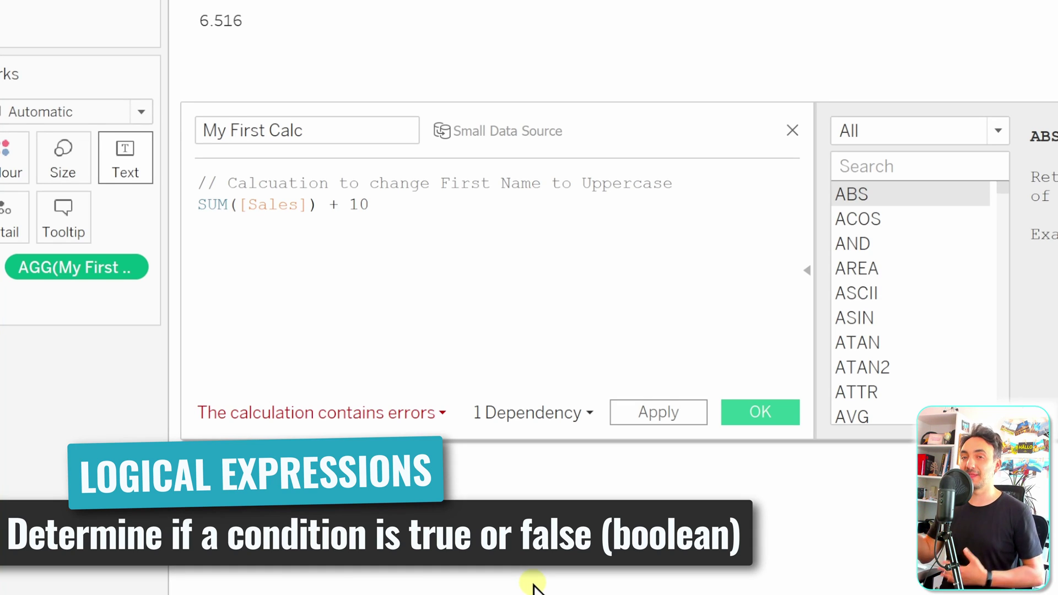
Turn the formula into the logical expression IF SUM([Sales]) + 10 > 1000 THEN "High" END.
click(467, 390)
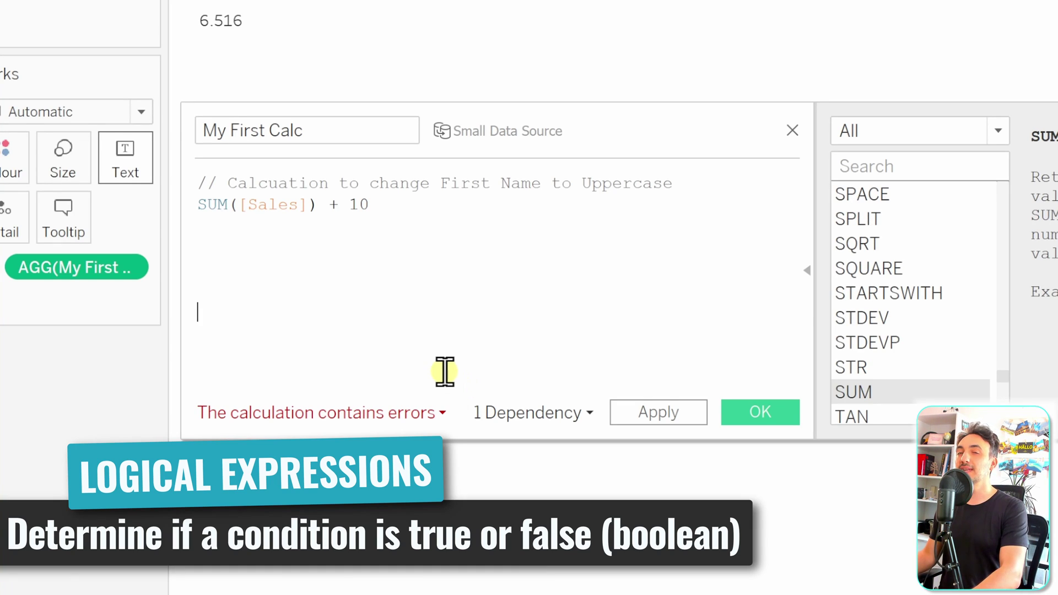
click(201, 198)
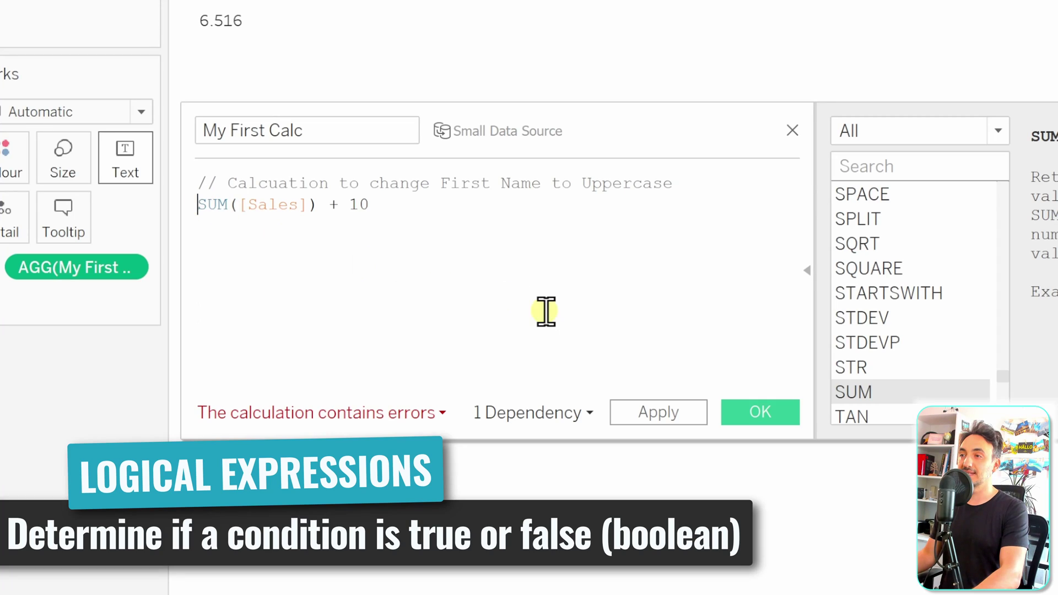
text(IF)
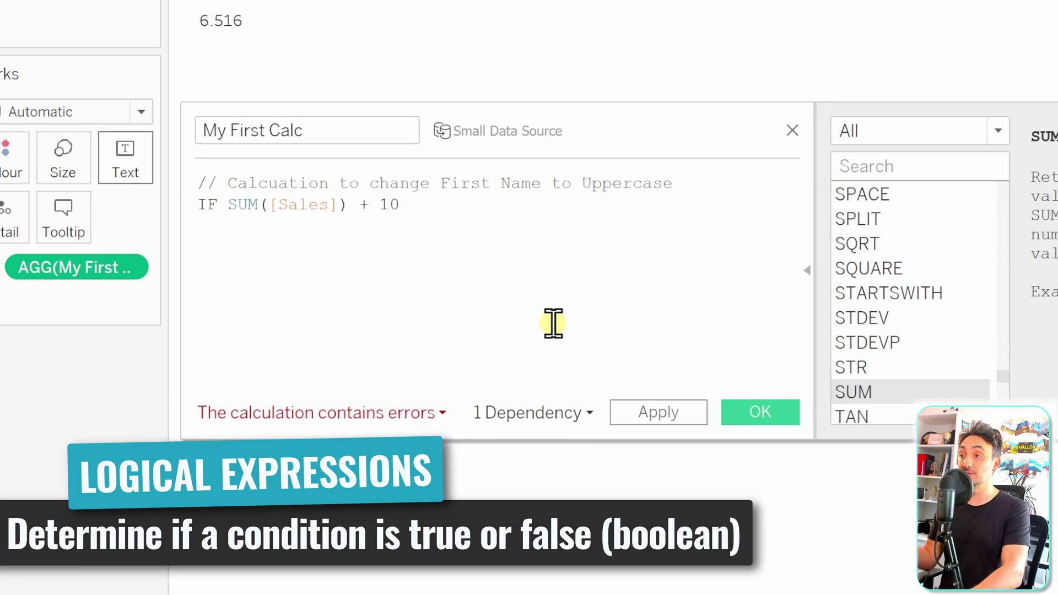
click(550, 322)
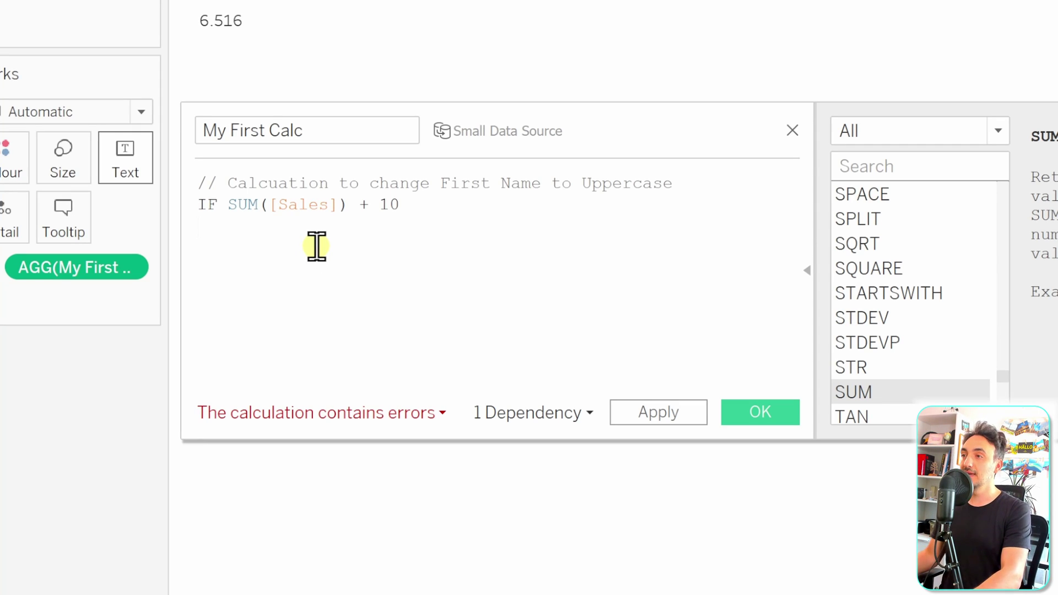
click(437, 204)
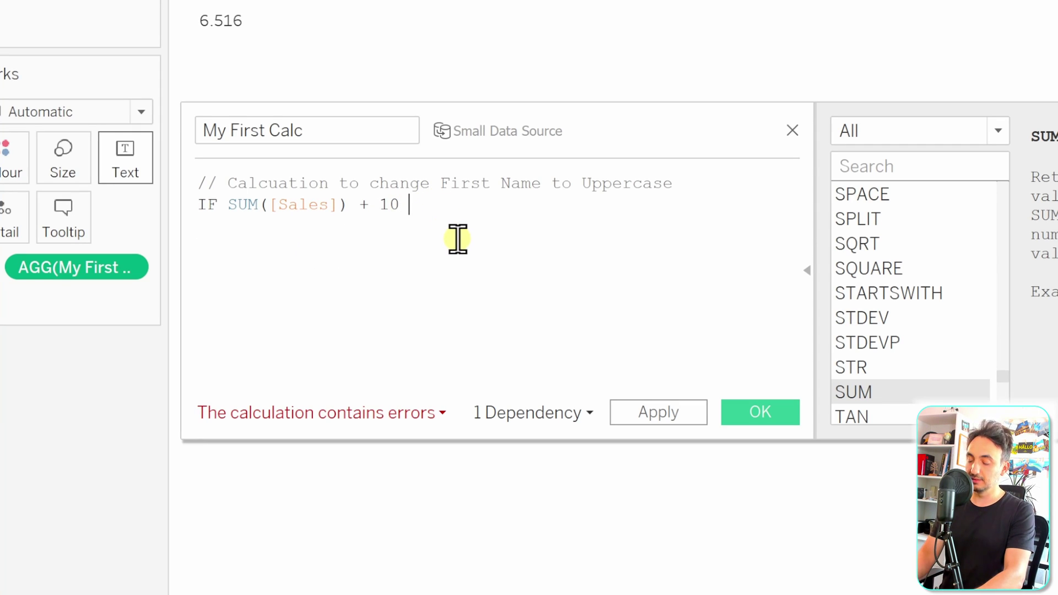
text(> 100)
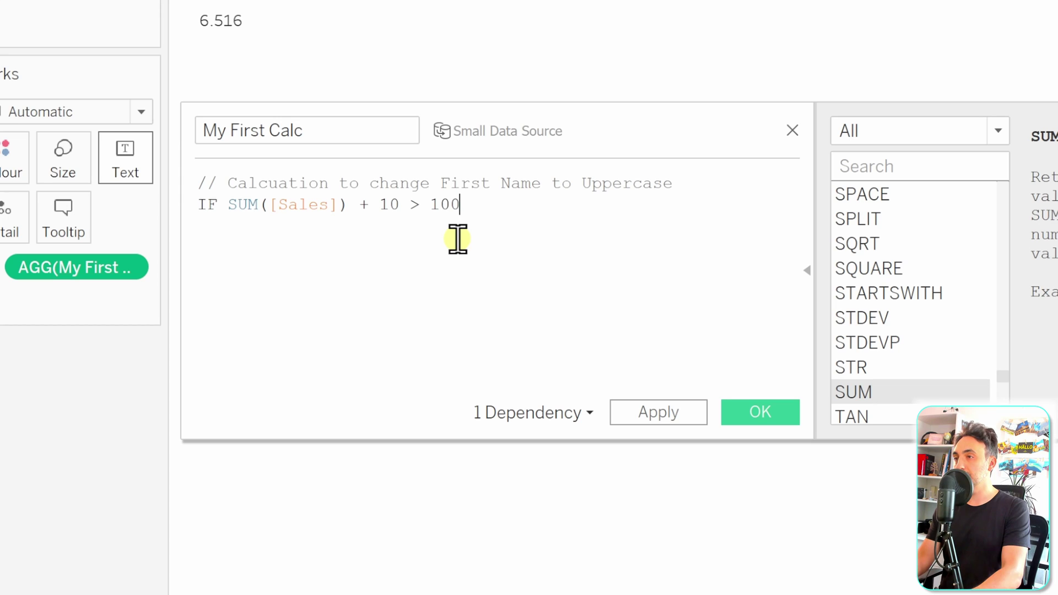
text(0 THEN "")
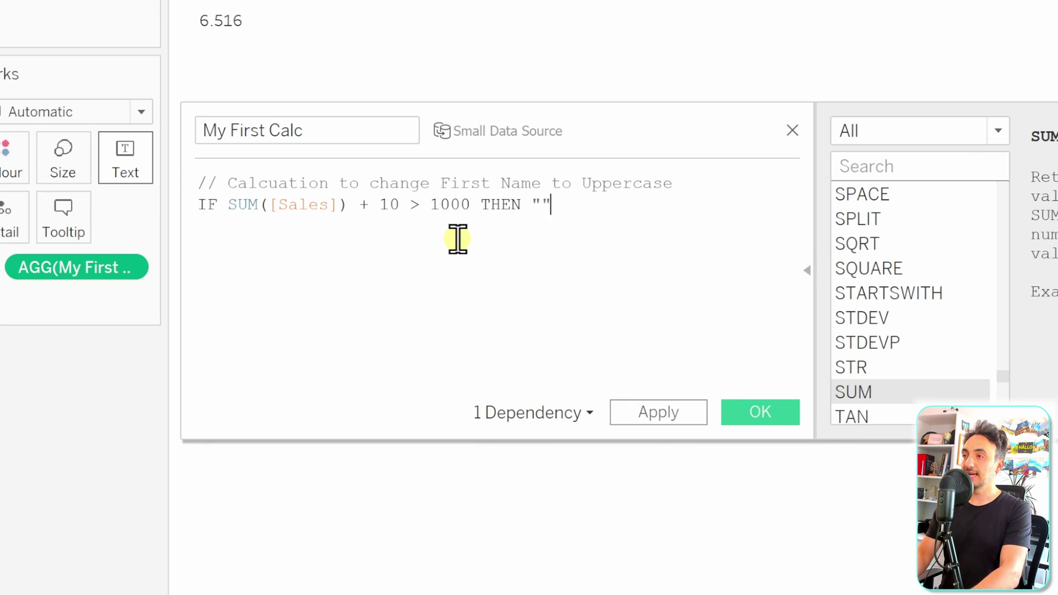
key(Left)
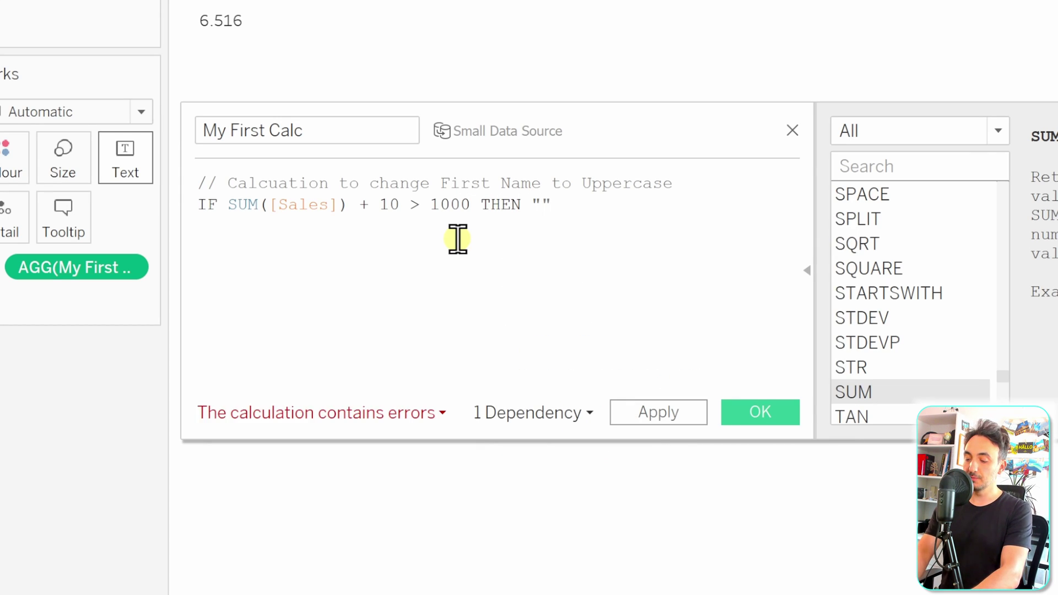
text(High)
key(Right)
text(END)
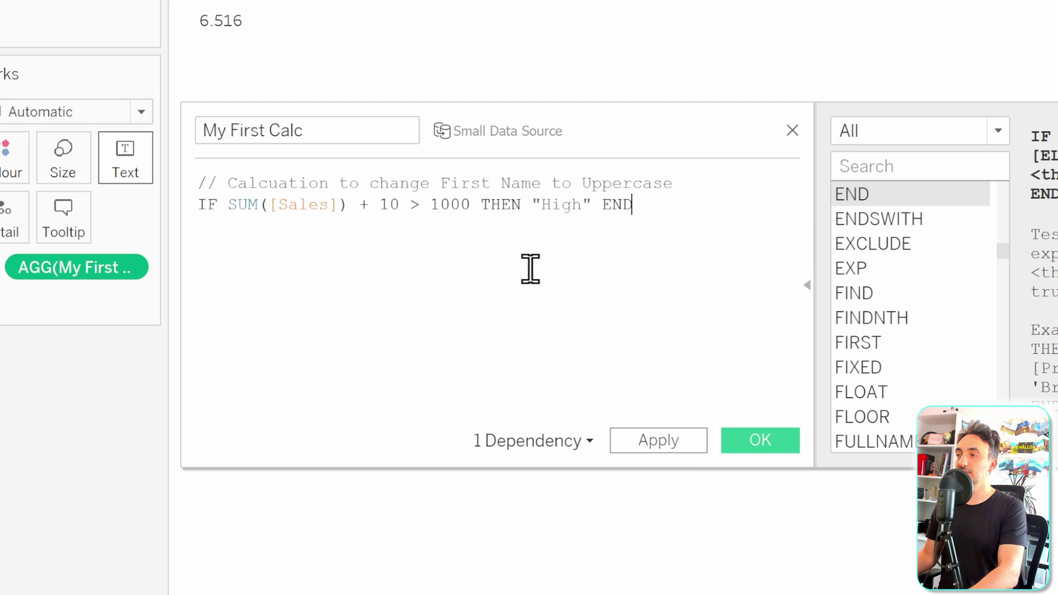
Complete the END keyword of the logical expression and save the My First Calc calculation.
key(Return)
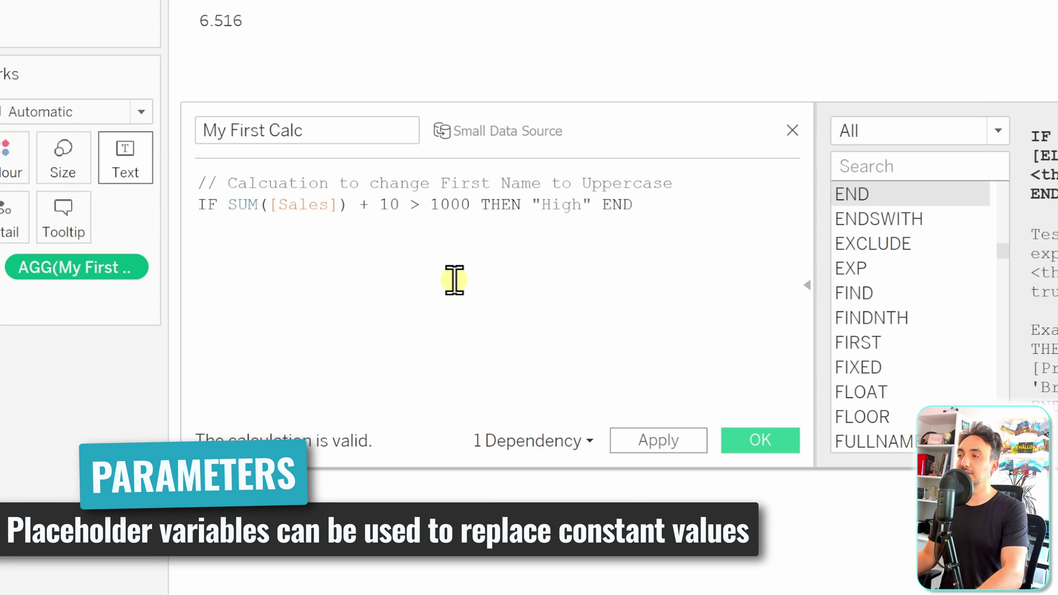
click(760, 440)
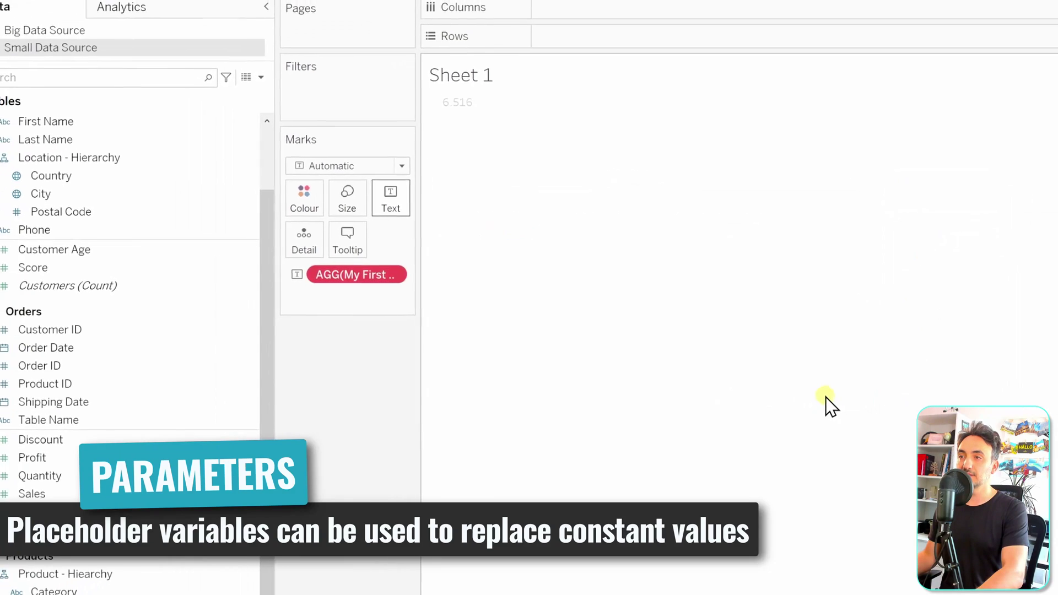
Create a parameter named Choose A Number, keeping its default properties.
scroll(251, 551, down, 3)
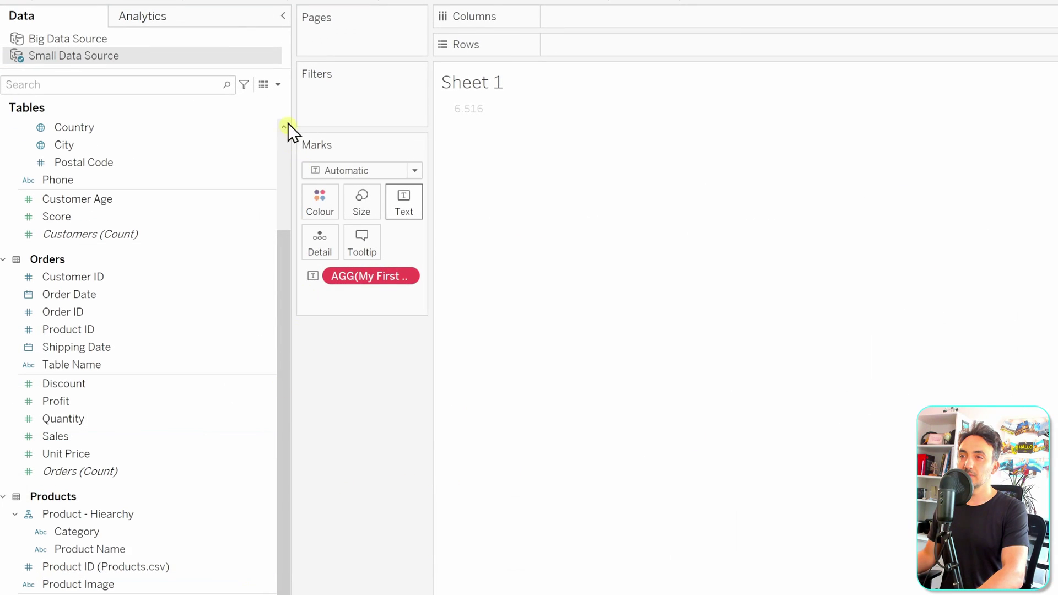
click(278, 84)
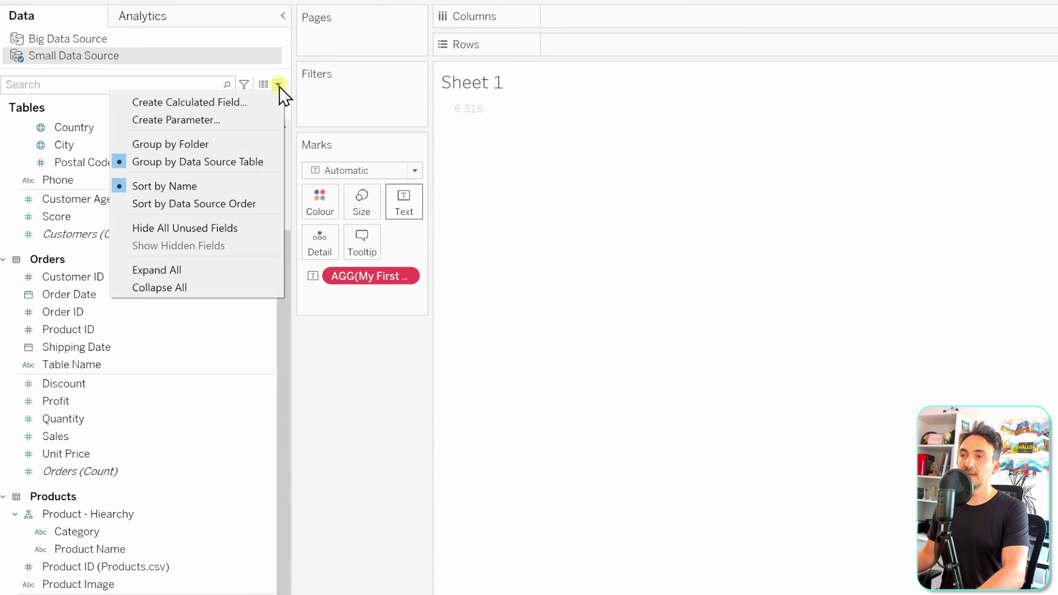
click(229, 121)
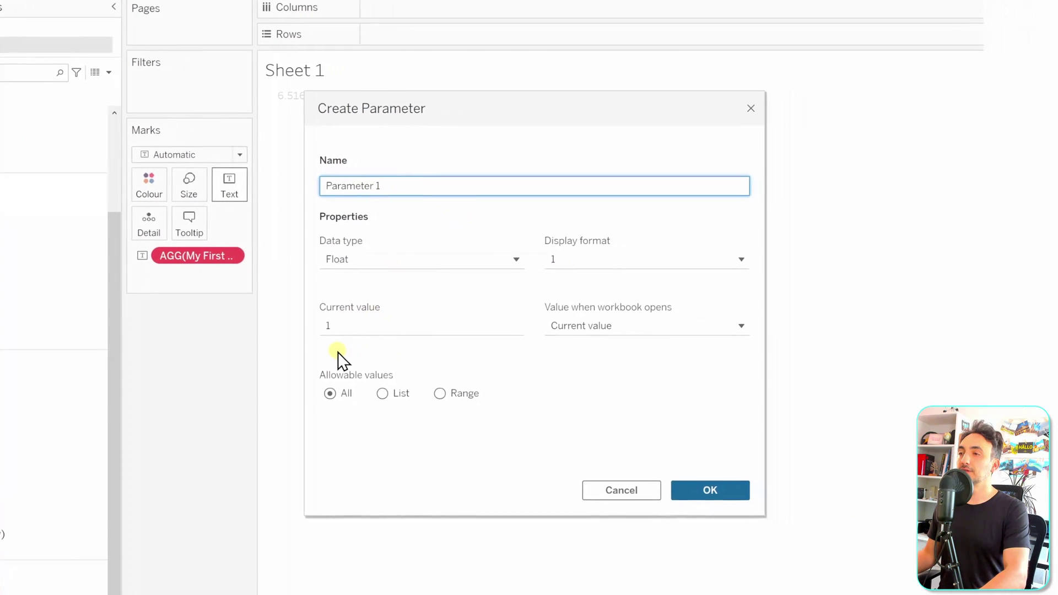
key(ctrl+a)
text(Ch)
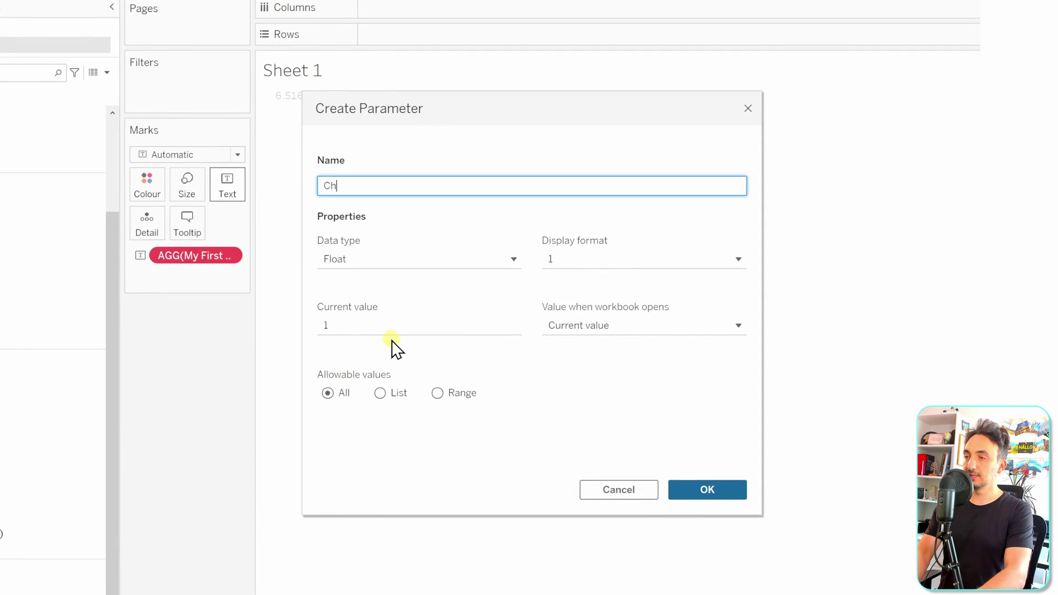
text(oose A Number)
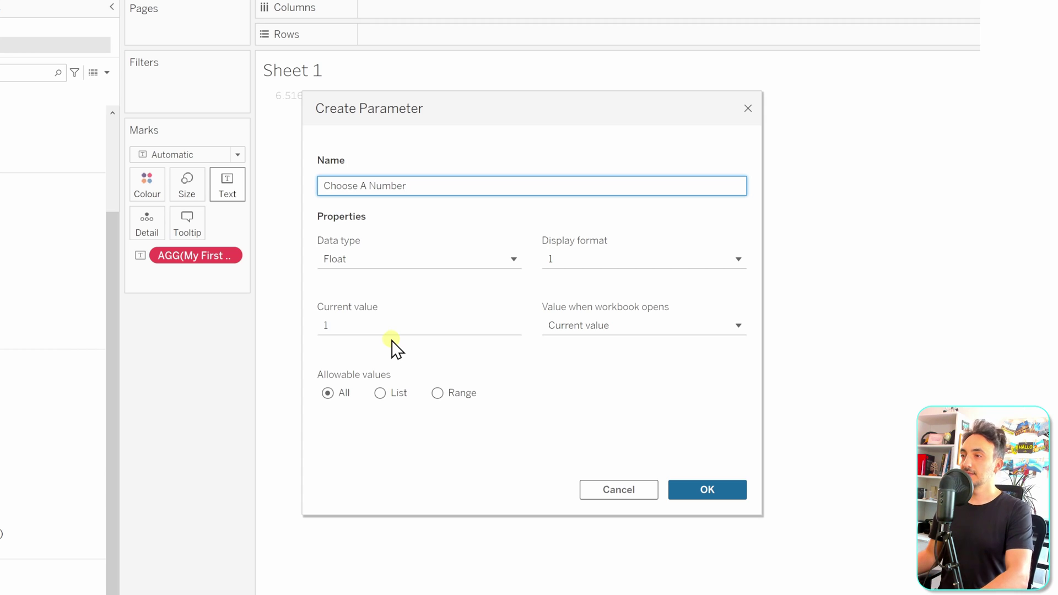
click(689, 492)
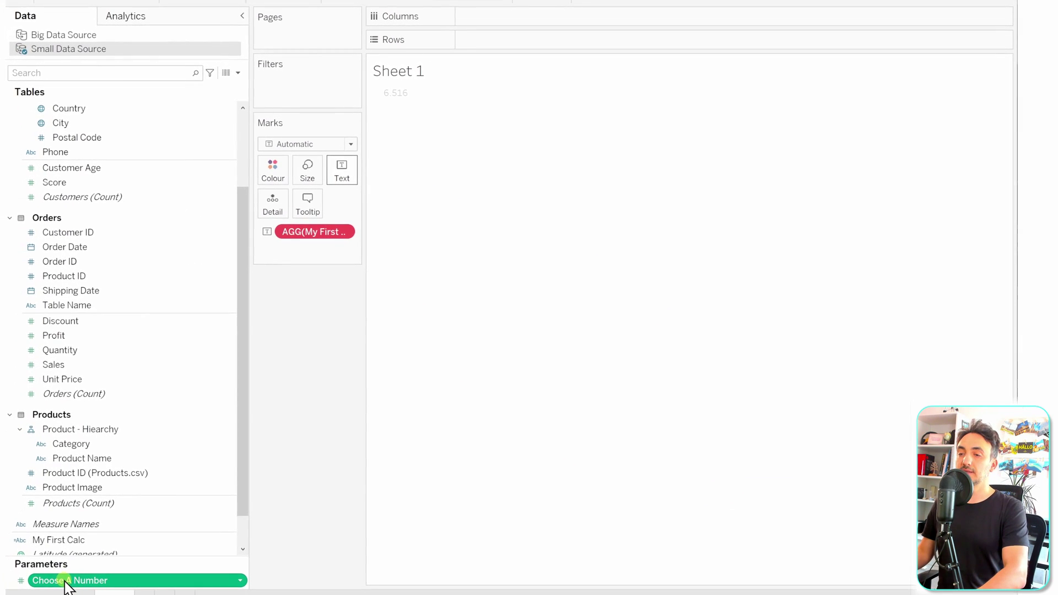
Show the Choose A Number parameter control on the sheet and set its value to 1000.
right_click(55, 587)
click(138, 363)
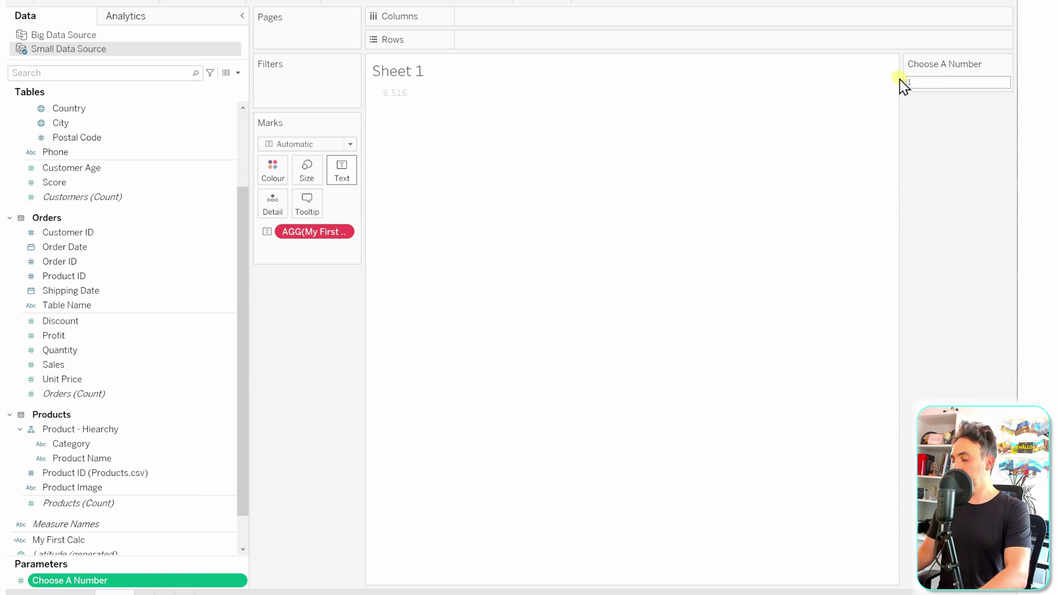
click(934, 81)
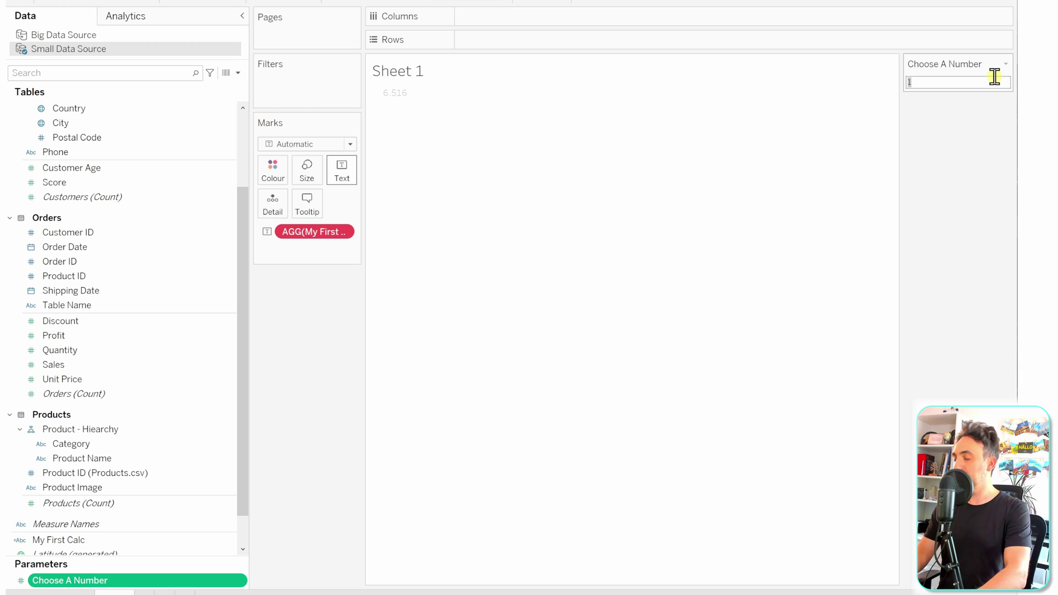
text(000)
key(Return)
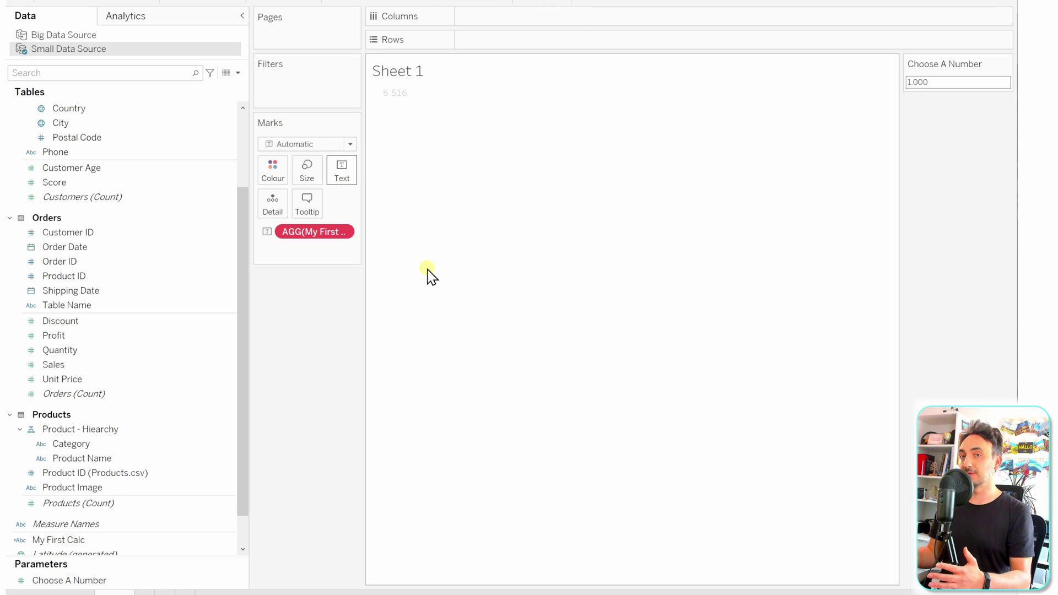
Edit My First Calc to replace the constant 1000 with the [Choose A Number] parameter and save the calculation.
scroll(213, 392, down, 3)
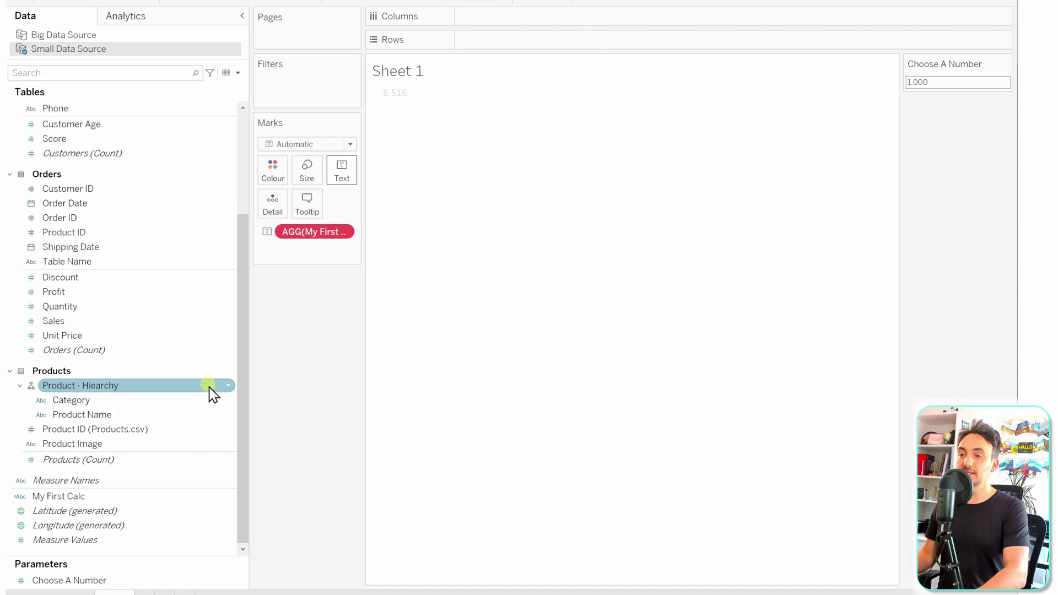
click(120, 499)
right_click(120, 499)
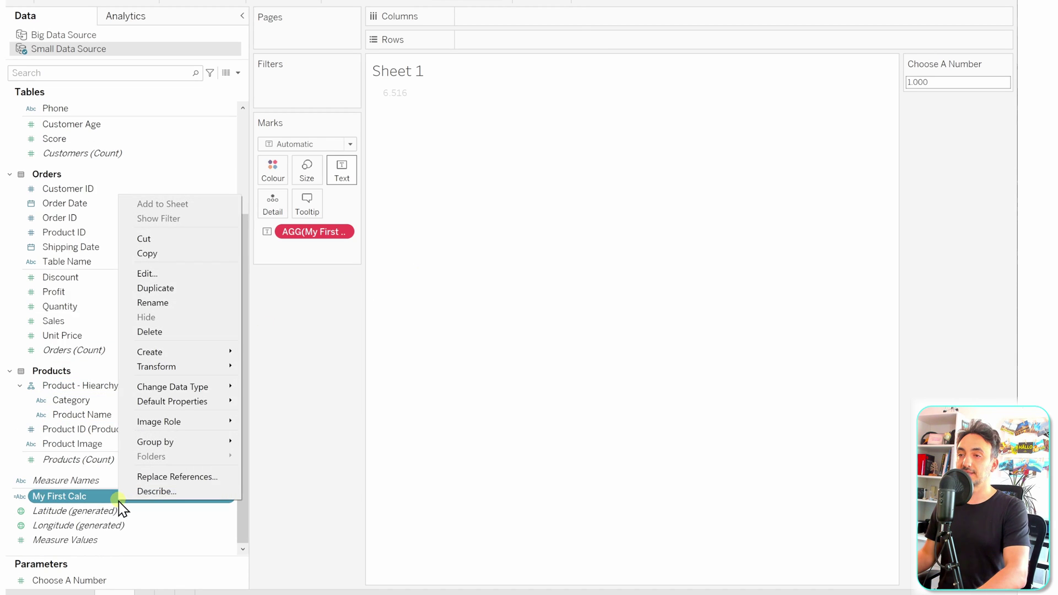
click(168, 274)
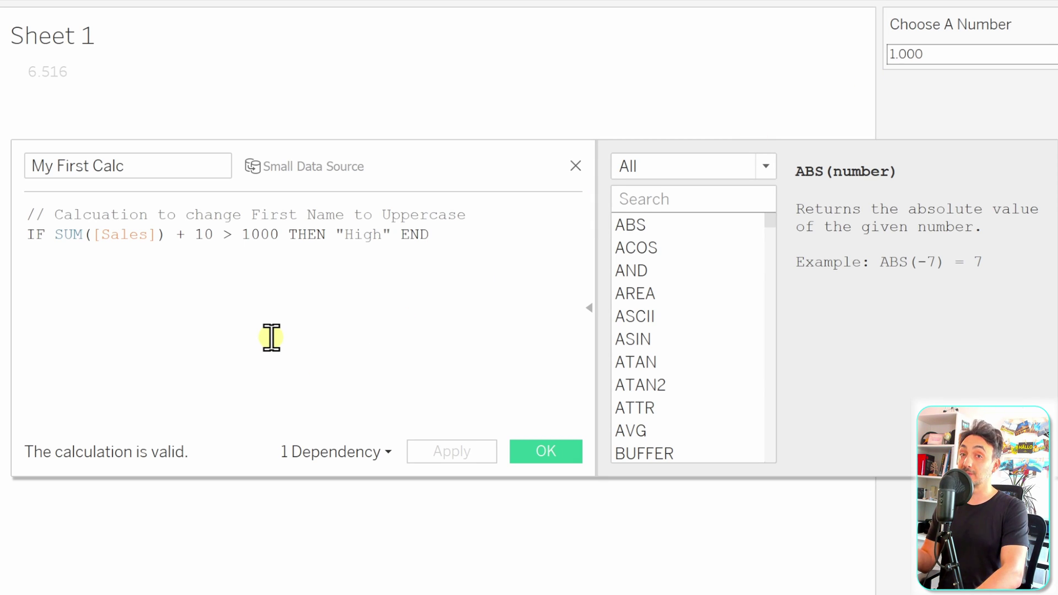
double_click(261, 235)
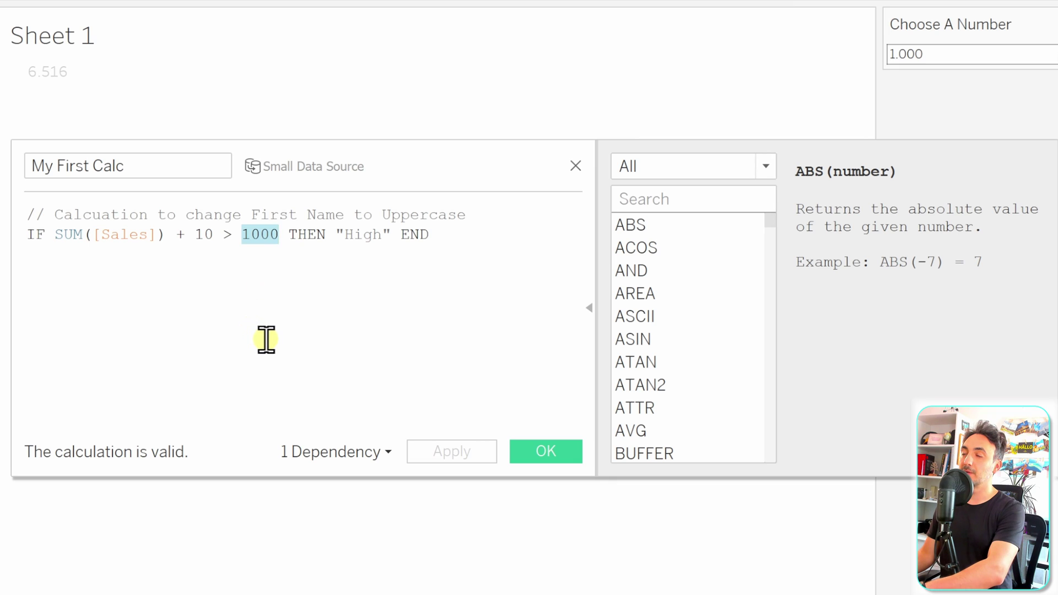
key(BackSpace)
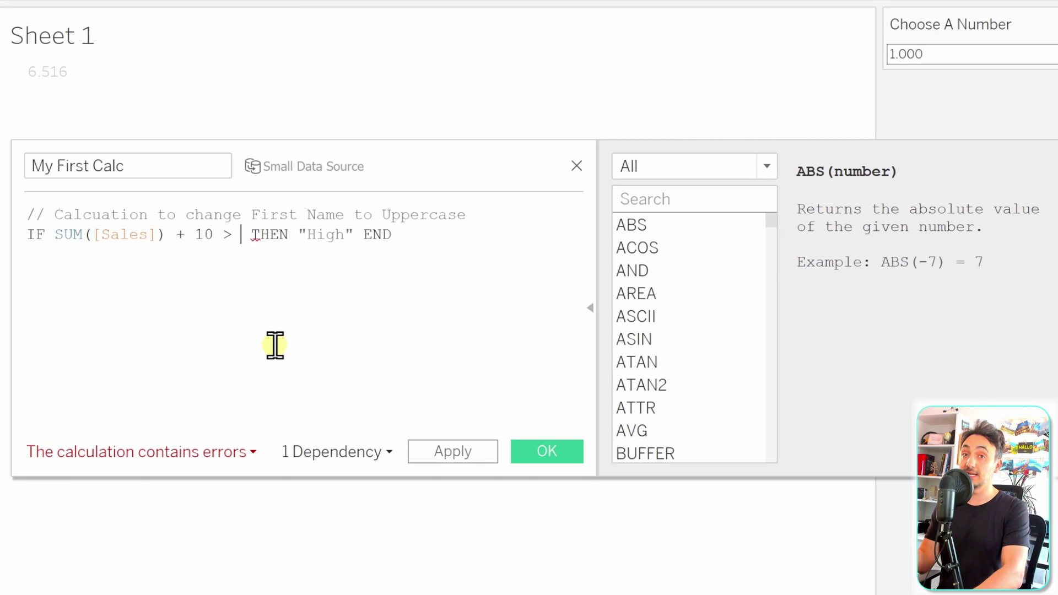
text(Choo)
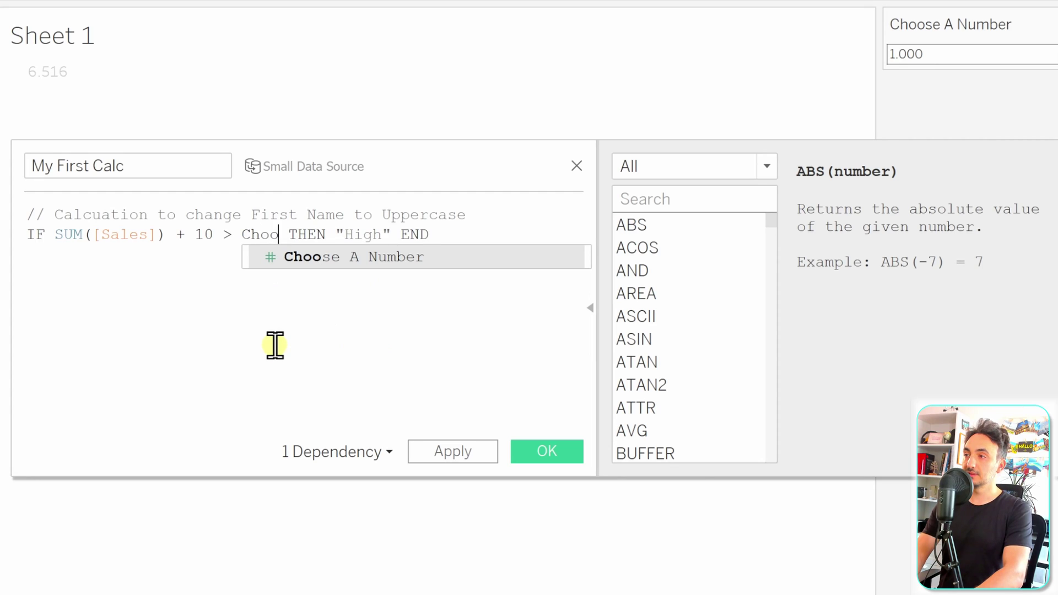
click(315, 258)
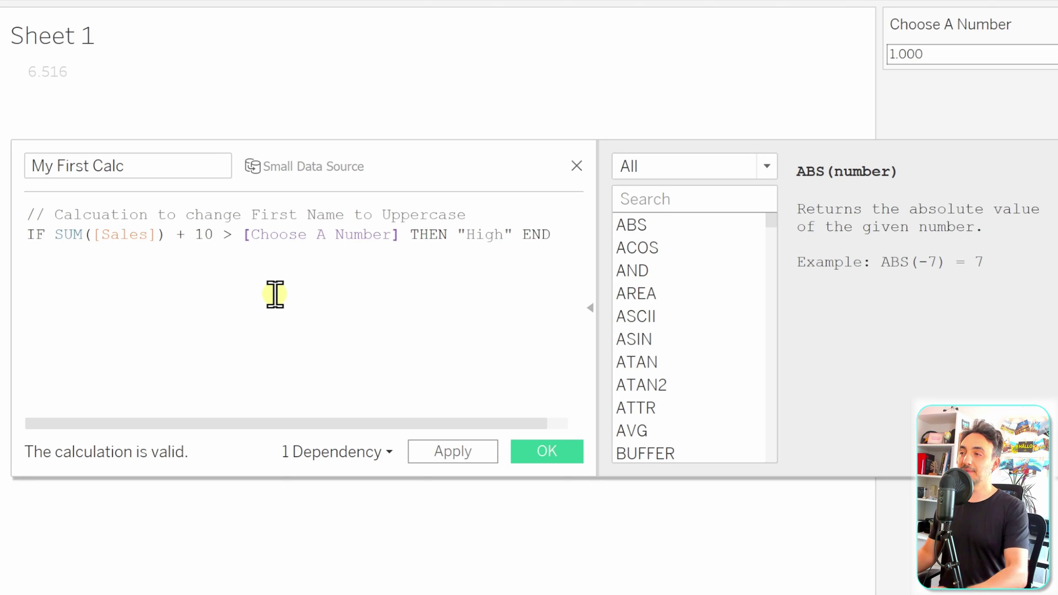
click(547, 451)
Remove the invalid My First Calc pill from the Marks card and place Product Name on Rows.
drag(326, 249, 324, 349)
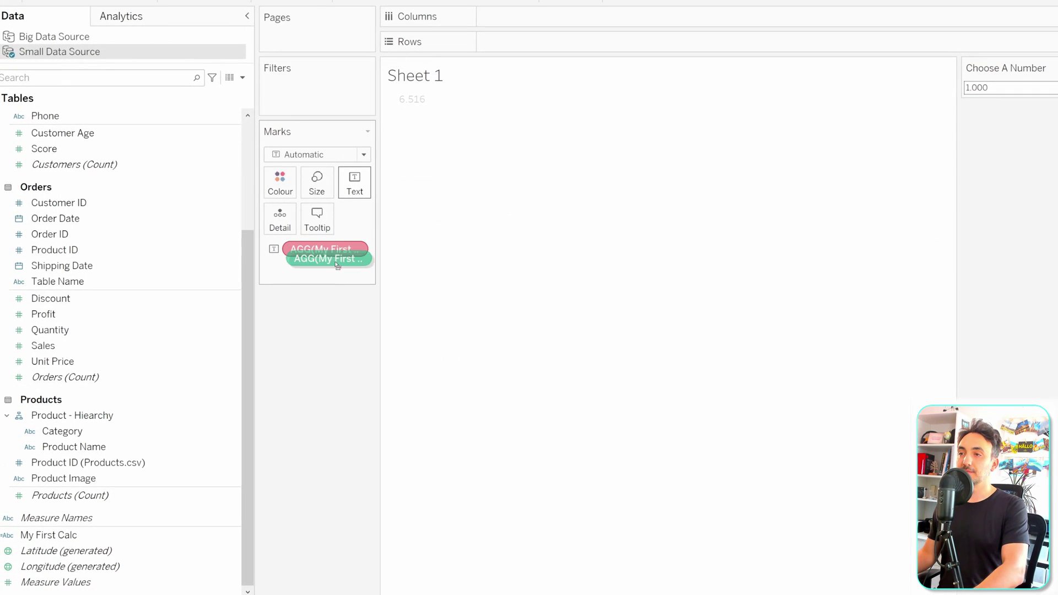
click(118, 435)
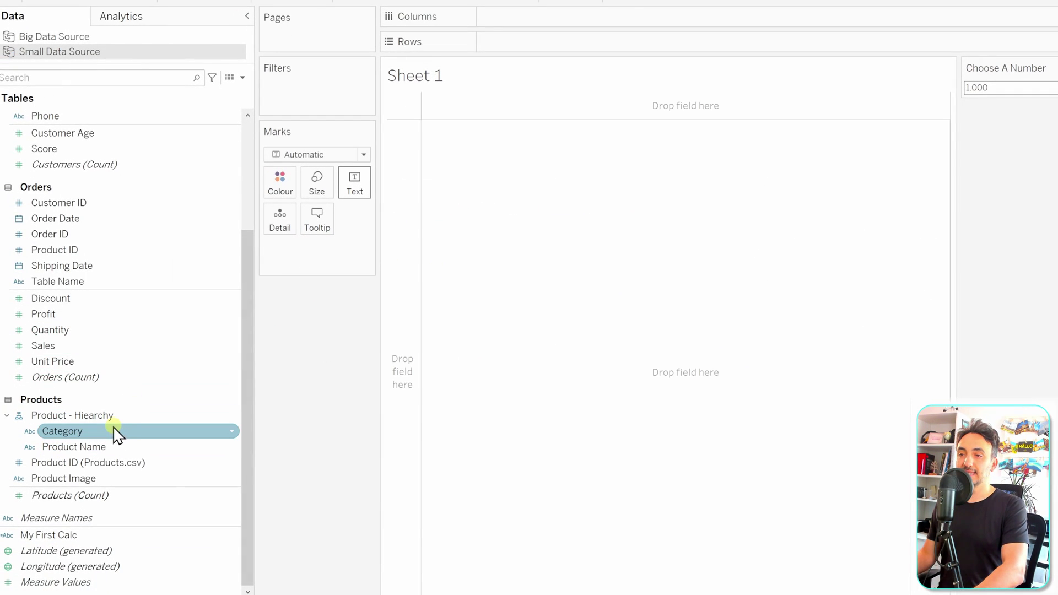
drag(107, 415, 549, 50)
Add My First Calc to Rows beside Product Name and show Sales as the text values of the table.
scroll(179, 421, down, 1)
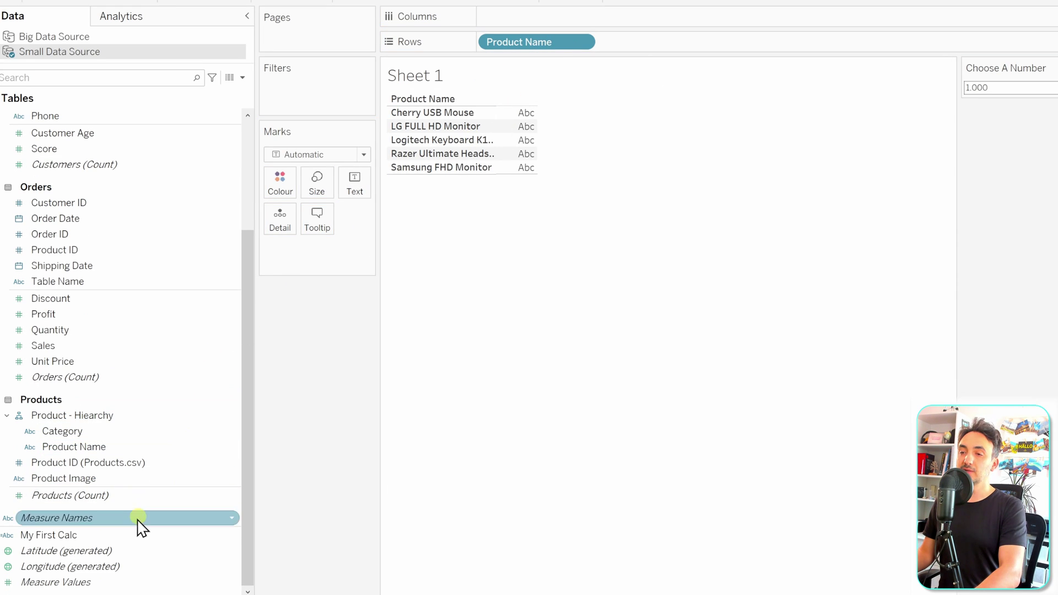
click(132, 536)
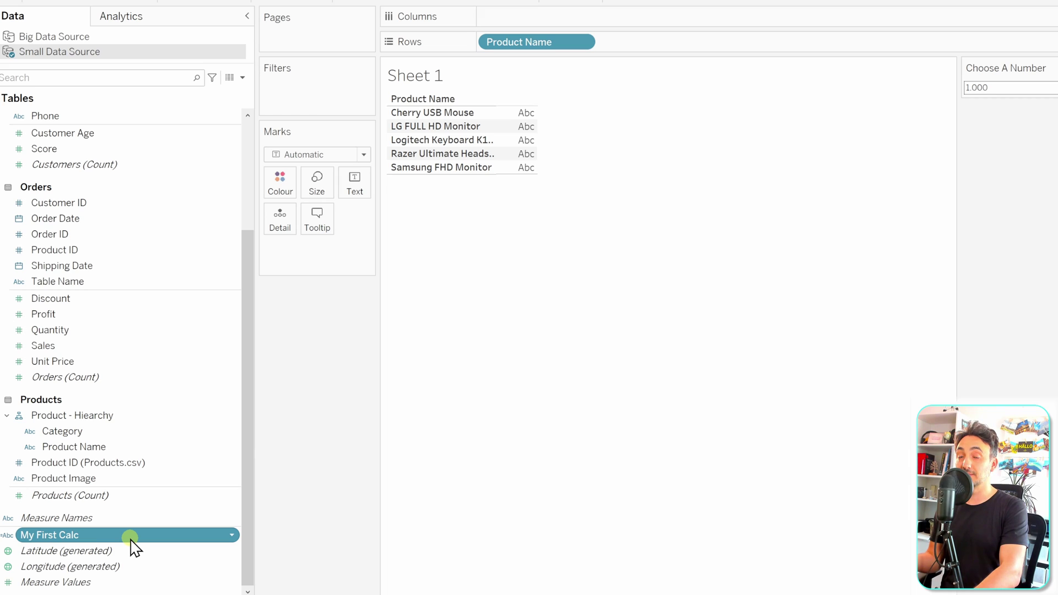
drag(132, 537, 683, 43)
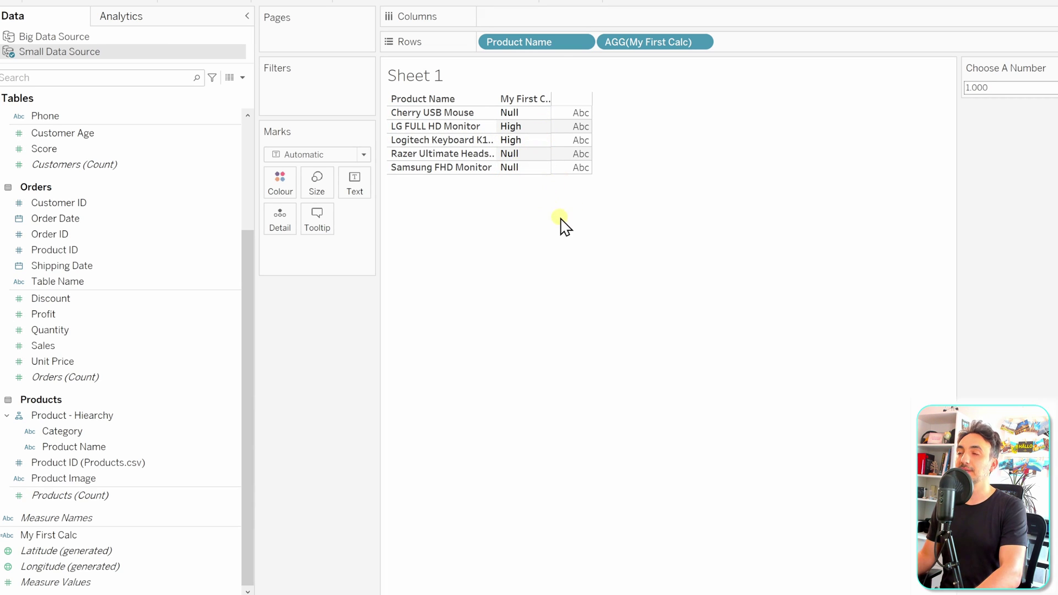
click(171, 345)
drag(172, 346, 574, 158)
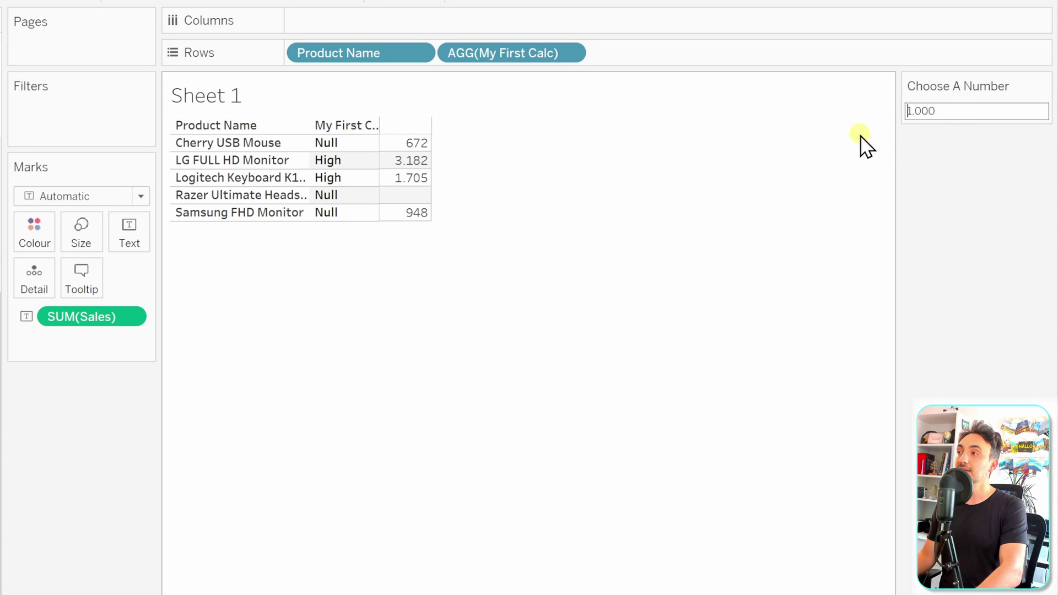
Set the Choose A Number parameter value to 500.
drag(963, 111, 898, 110)
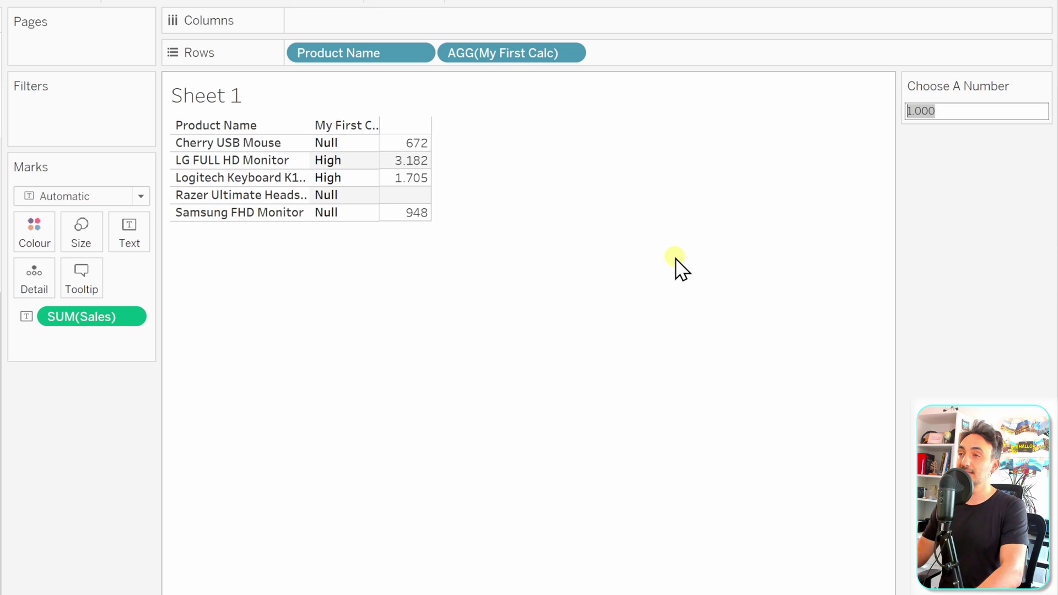
text(500)
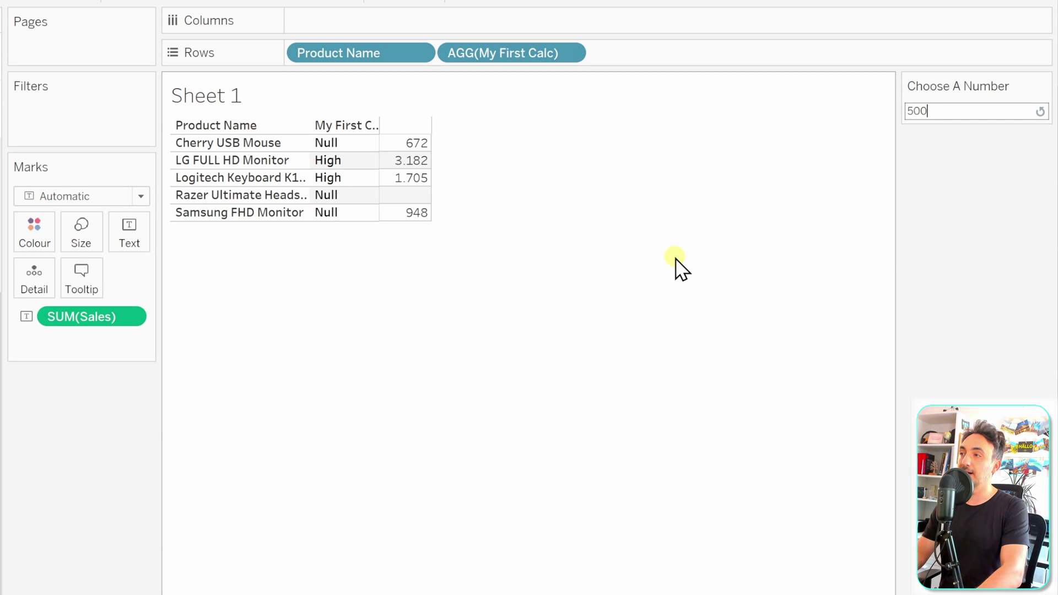
key(Return)
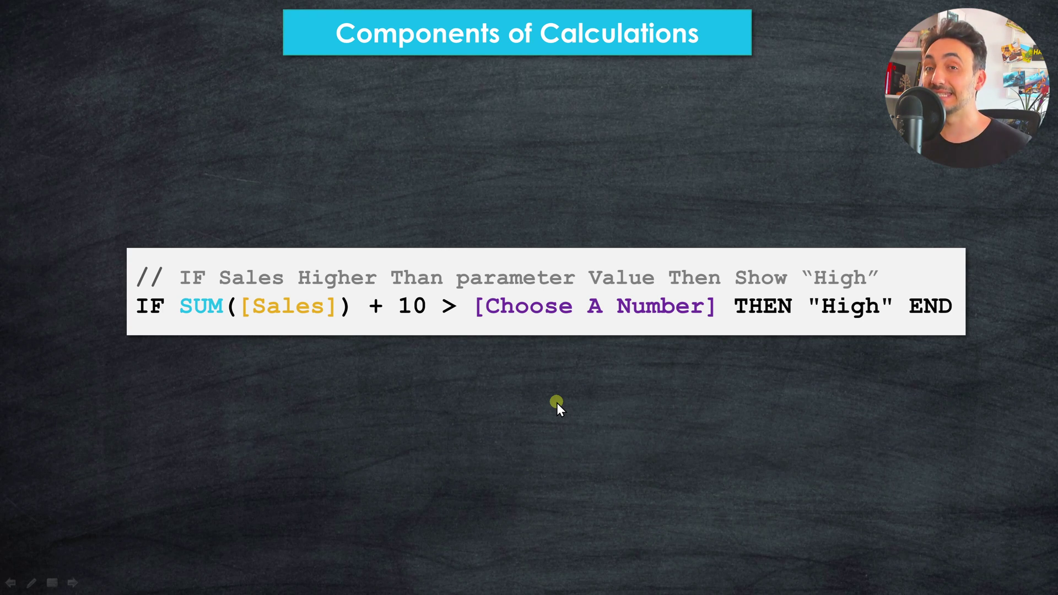
click(355, 372)
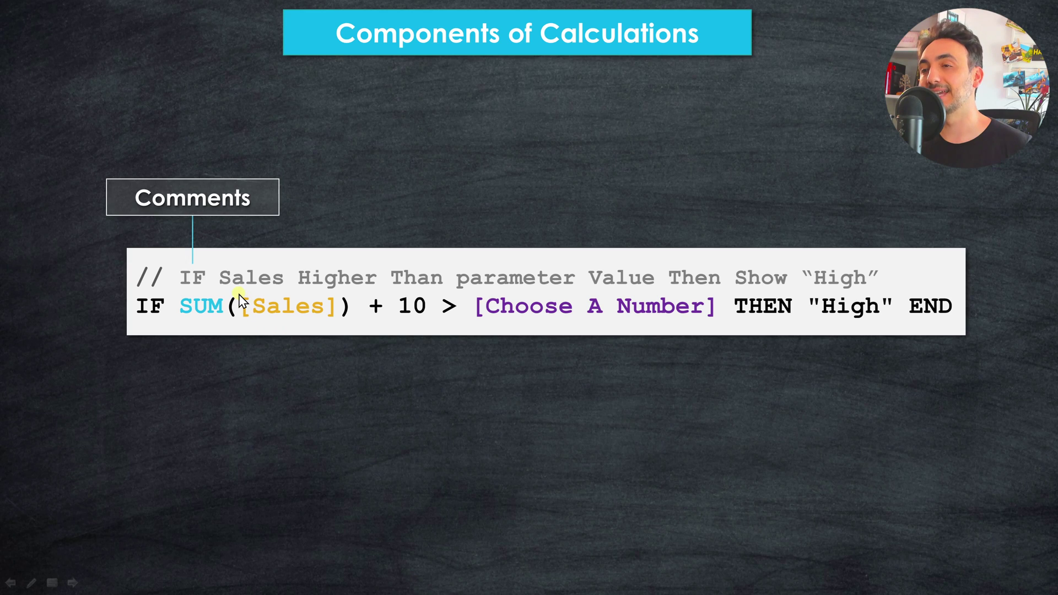